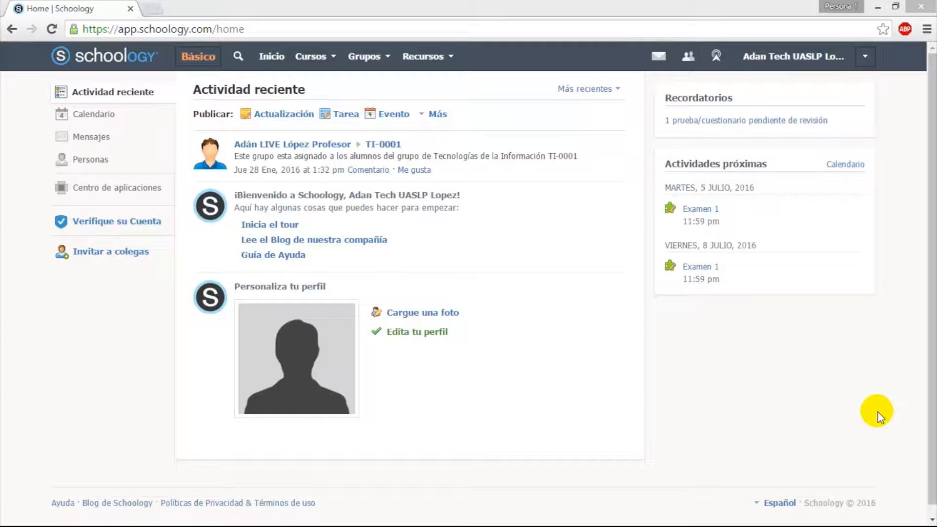
# Open the Unidad 1 folder in the materials of the course Informática 1: Sección 1.
pyautogui.click(331, 58)
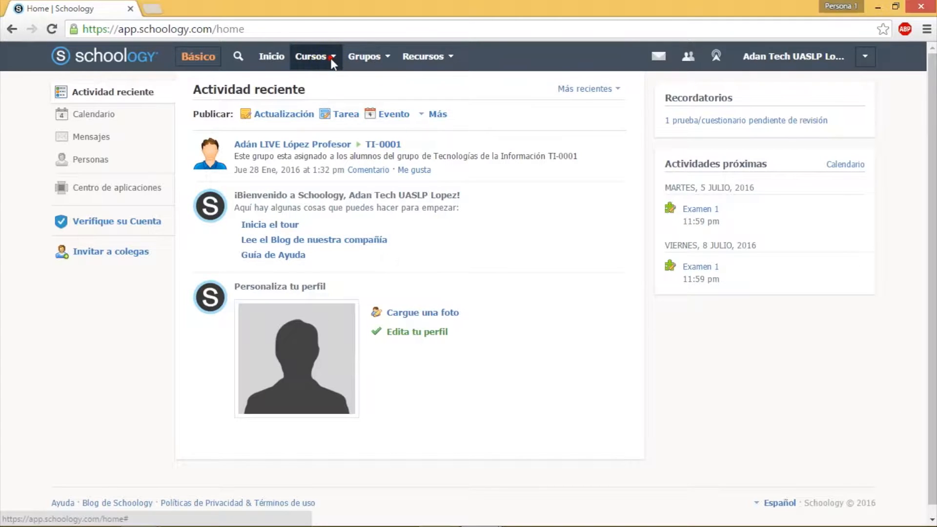
pyautogui.click(324, 88)
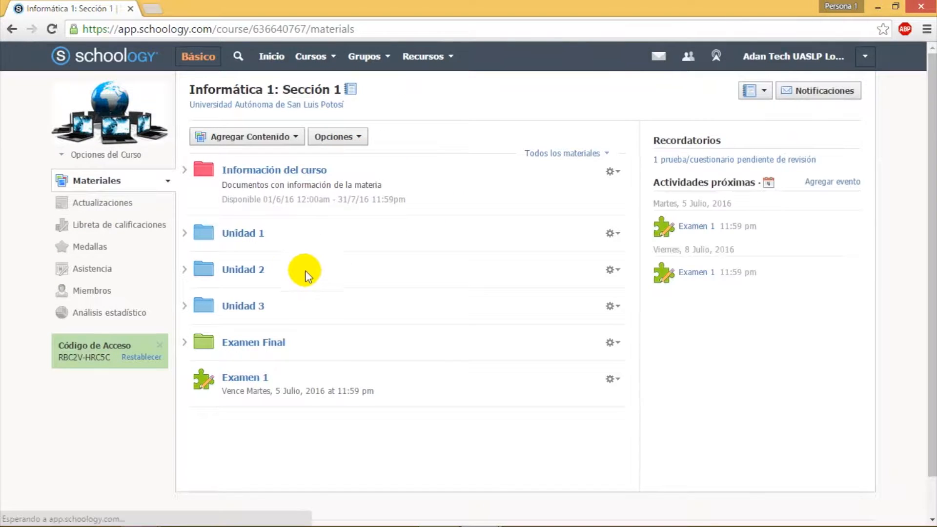
pyautogui.click(185, 234)
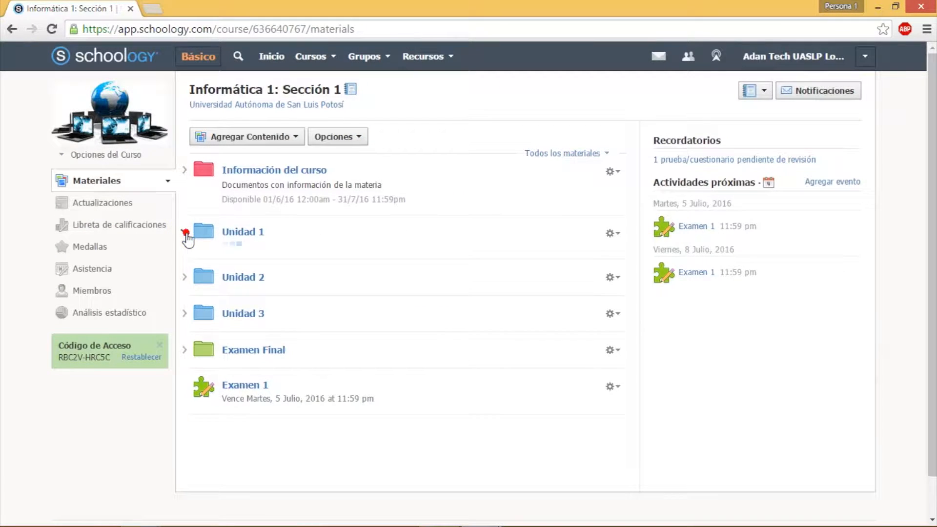
pyautogui.click(250, 233)
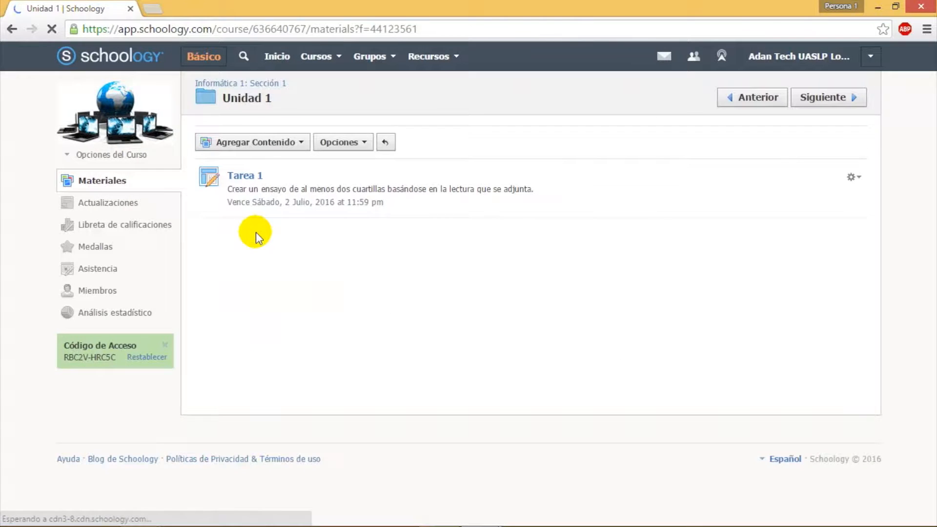
# Create a test named Examen 1 in the Unidad 1 folder with the due date 06/7/16.
pyautogui.click(301, 144)
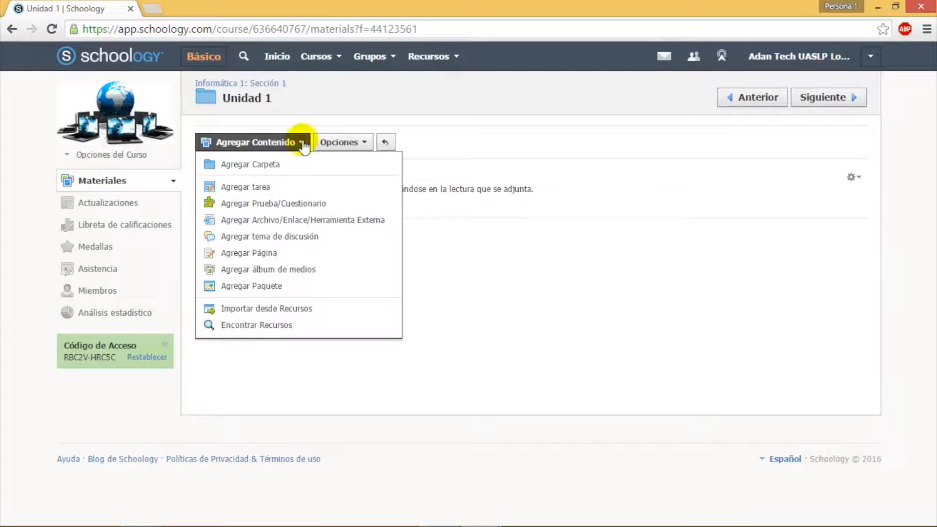
pyautogui.click(301, 205)
pyautogui.click(436, 157)
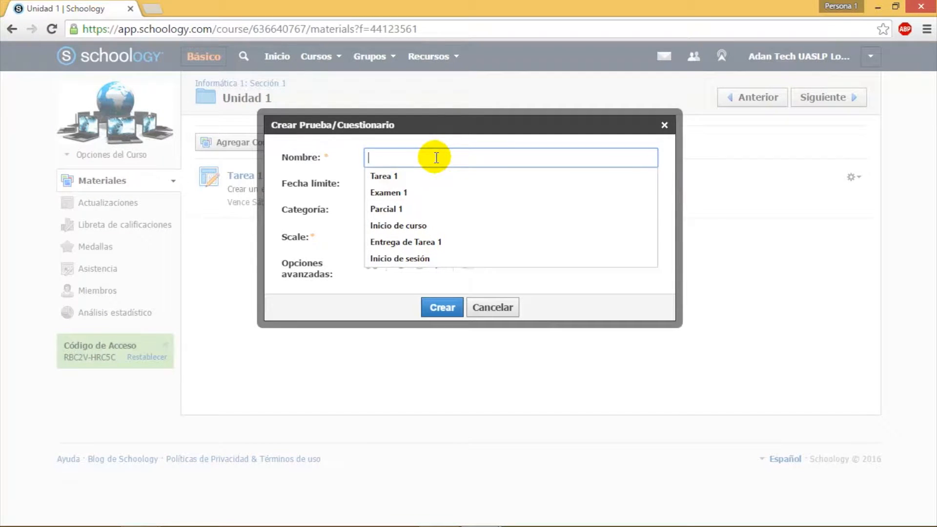
pyautogui.click(401, 193)
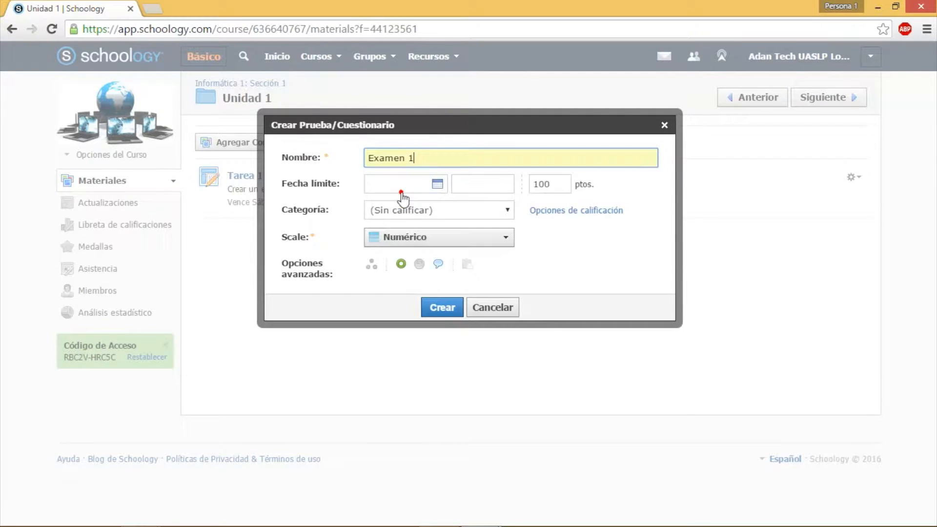
pyautogui.click(438, 188)
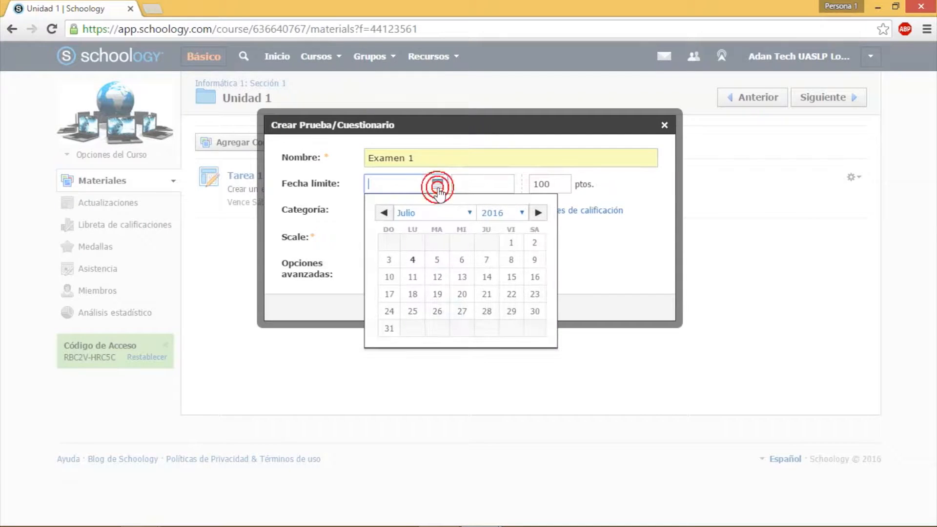
pyautogui.click(464, 261)
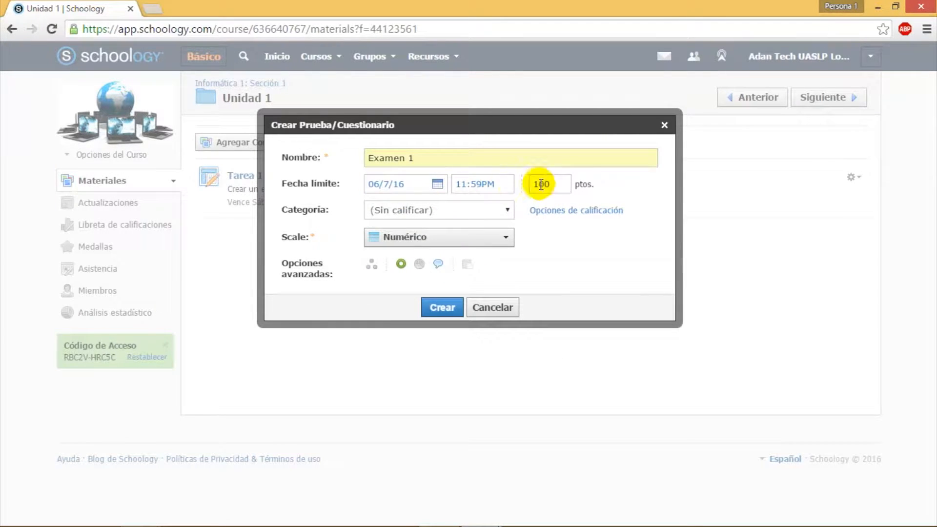
pyautogui.click(559, 184)
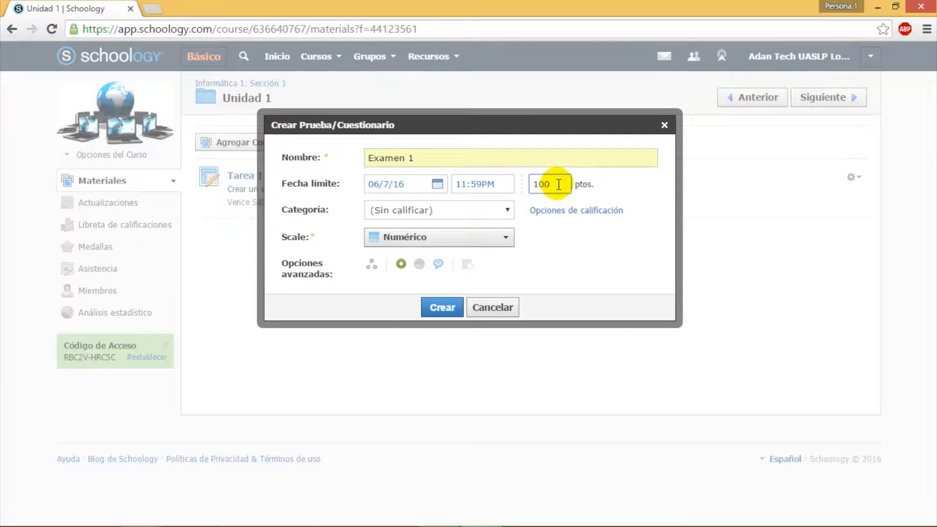
pyautogui.click(437, 309)
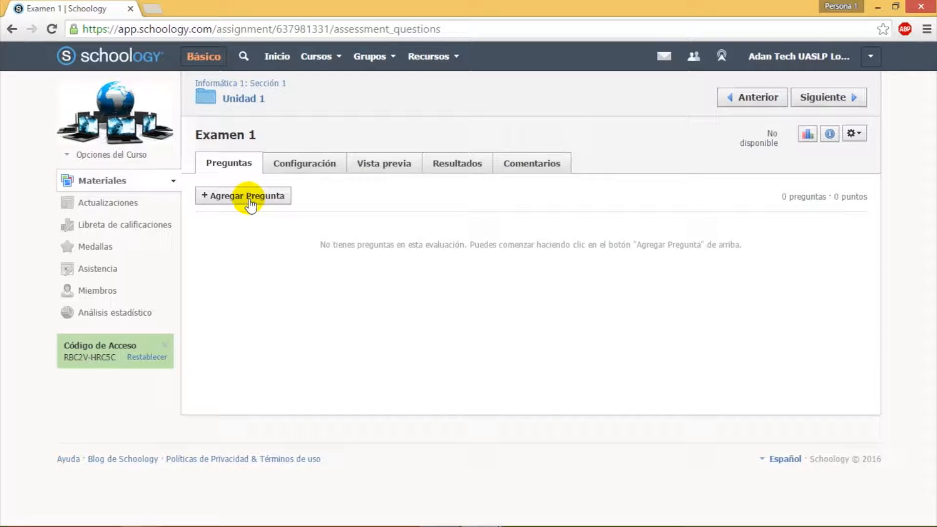
# Start a true/false question for Examen 1 with the text "2 x 2 = 10?".
pyautogui.click(248, 201)
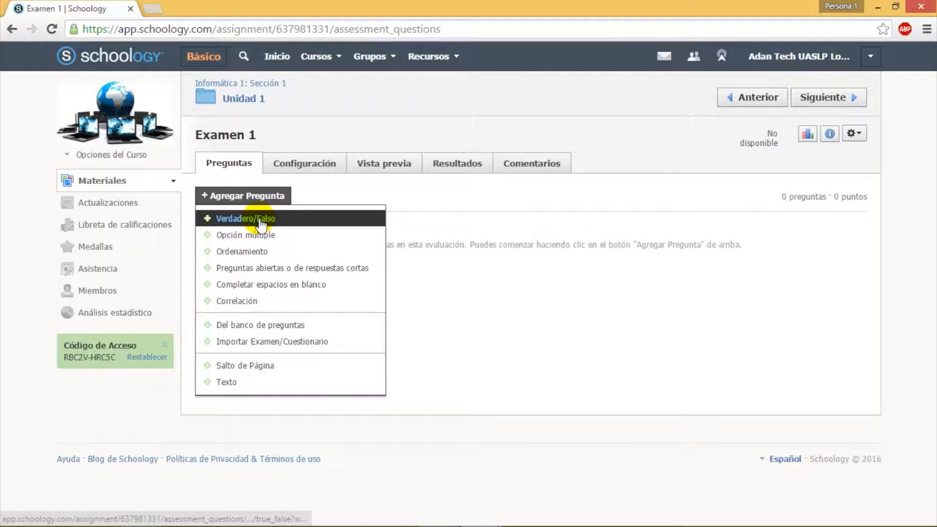
pyautogui.click(259, 219)
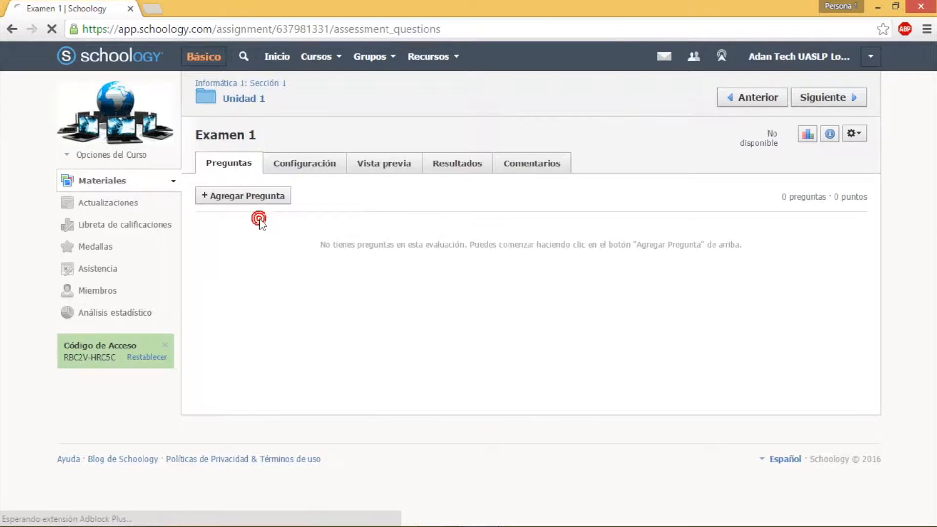
pyautogui.click(314, 236)
pyautogui.write('2 x 2 = 10?')
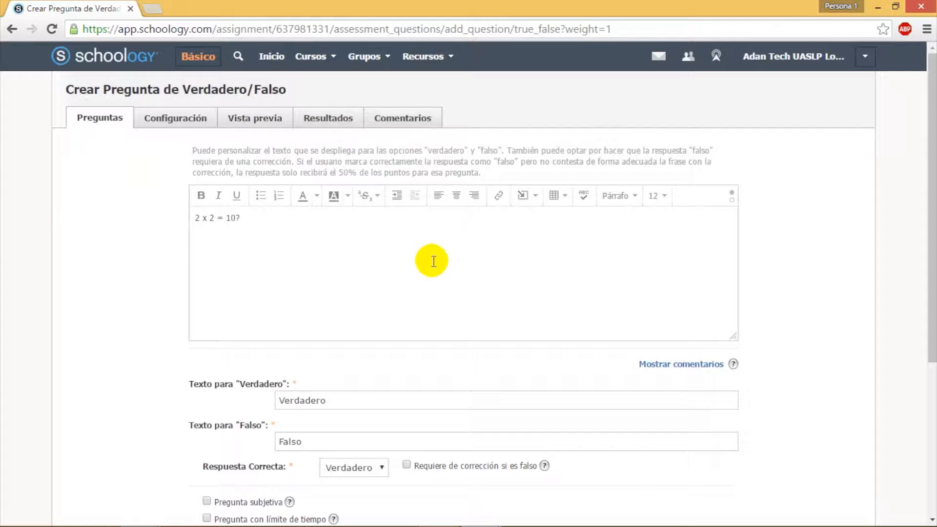
# Set the correct answer of the true/false question to Falso.
pyautogui.scroll(-5, 401, 259)
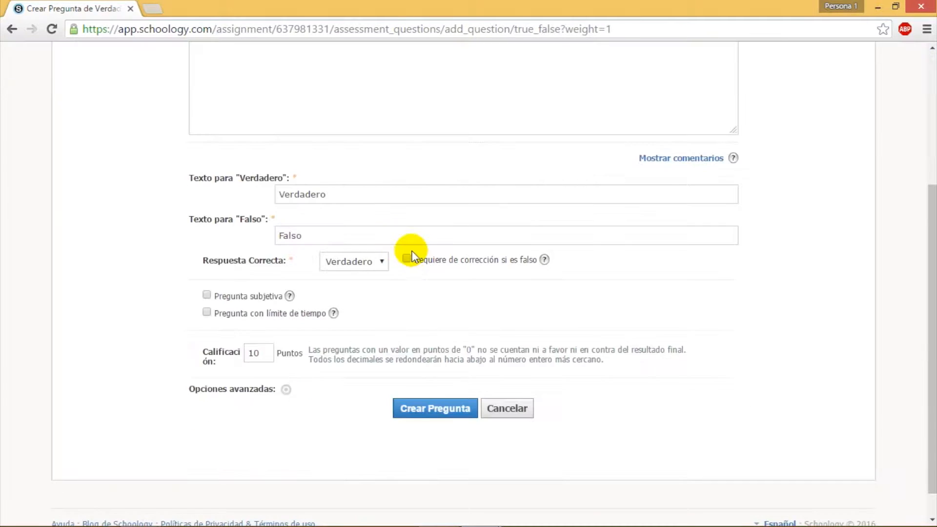
pyautogui.click(382, 262)
pyautogui.scroll(2, 381, 262)
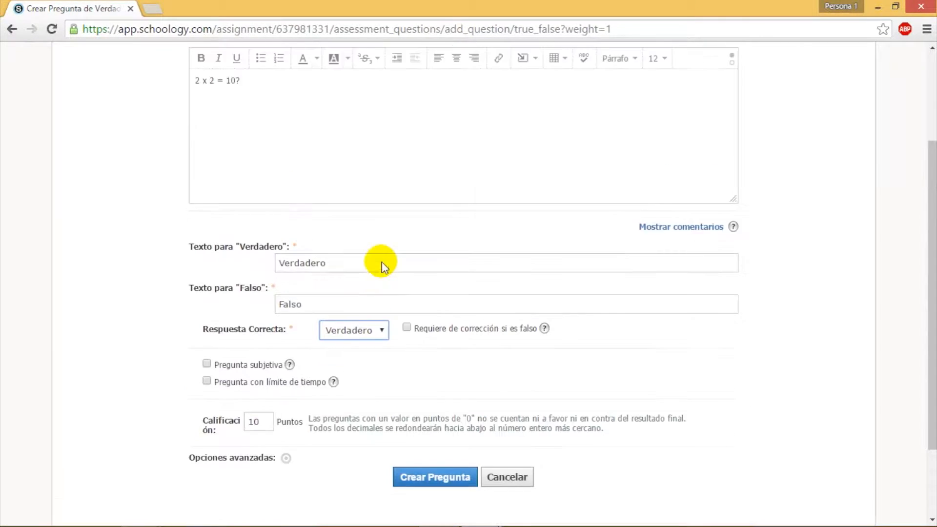
pyautogui.click(385, 331)
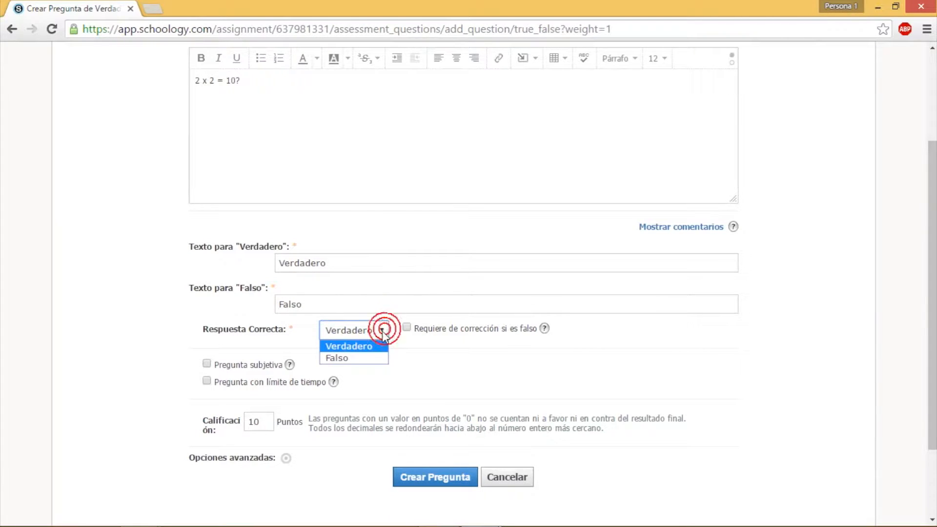
pyautogui.click(358, 359)
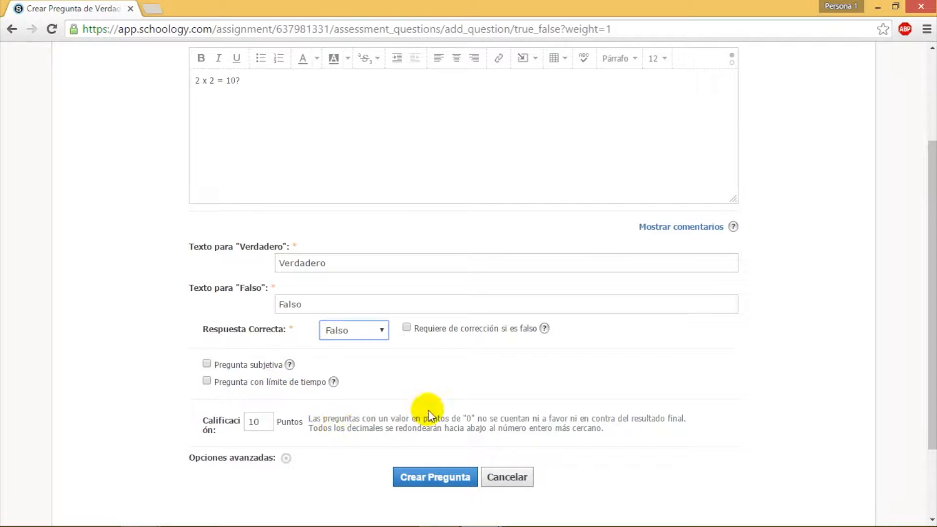
pyautogui.scroll(2, 429, 410)
pyautogui.scroll(2, 429, 410)
pyautogui.scroll(-4, 429, 410)
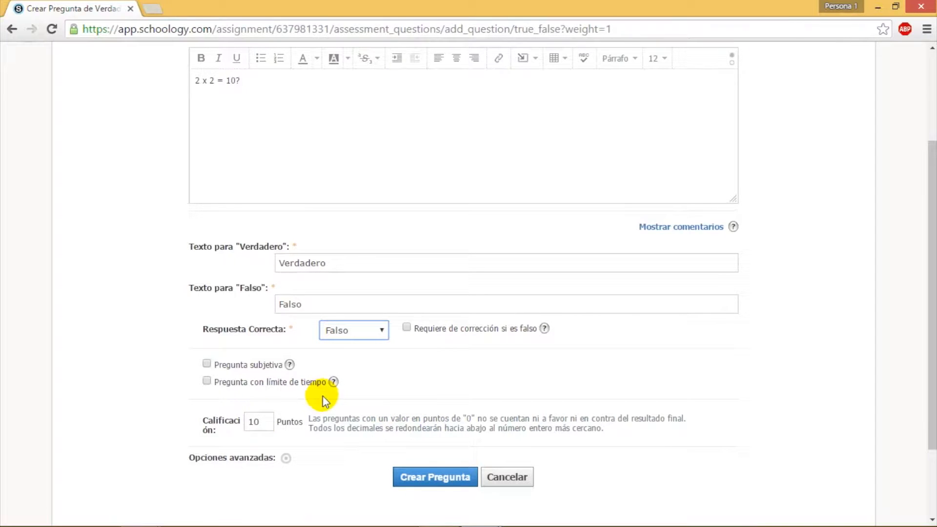
# Set the true/false question's score to 20 points and create the question.
pyautogui.click(262, 423)
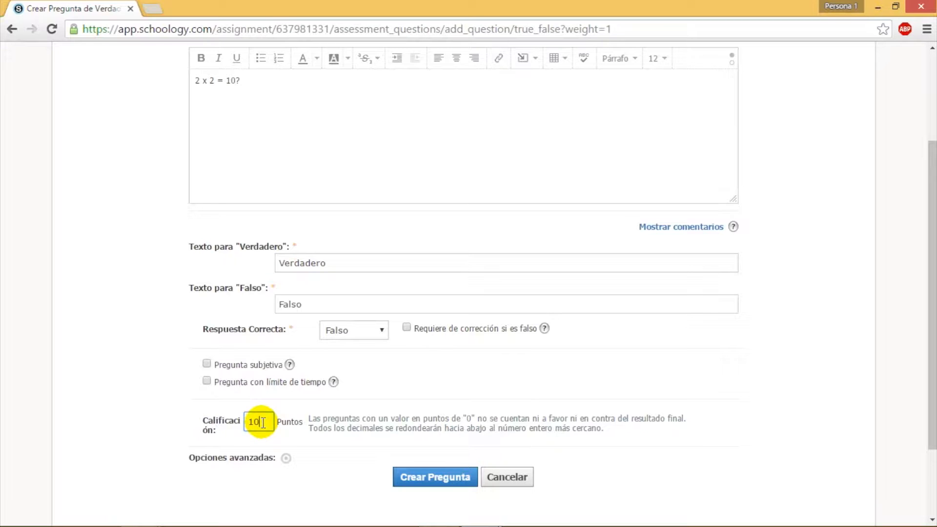
pyautogui.press('BackSpace')
pyautogui.press('BackSpace')
pyautogui.write('20')
pyautogui.click(430, 478)
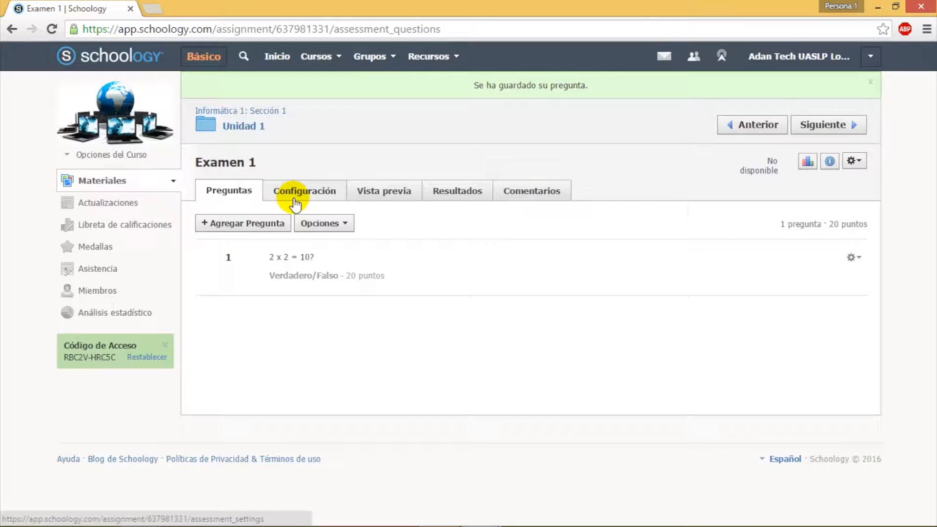
# Preview how the true/false question appears in Examen 1, and return to the exam's question list.
pyautogui.click(390, 200)
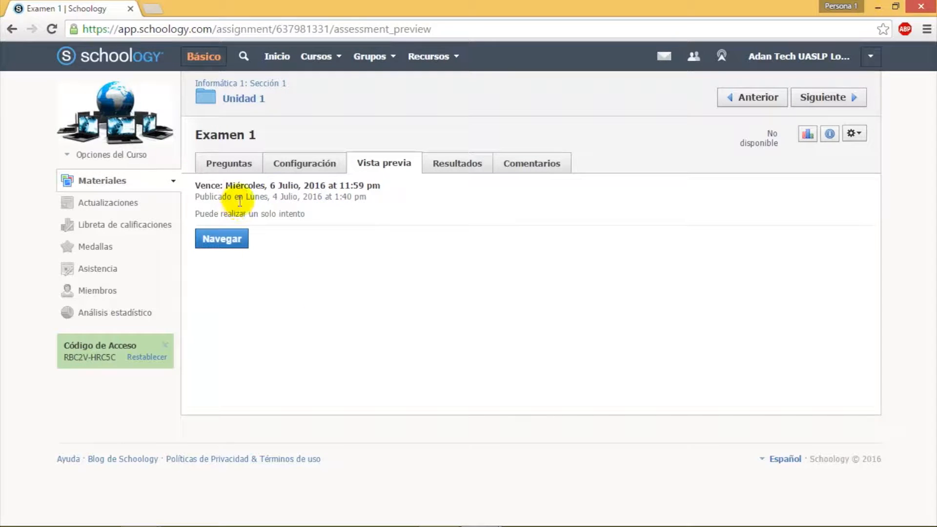
pyautogui.click(225, 247)
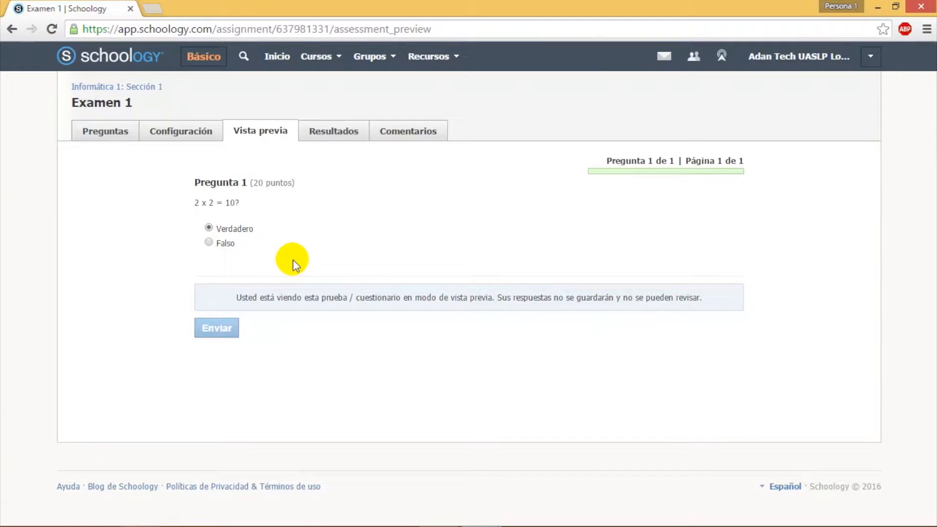
pyautogui.click(111, 137)
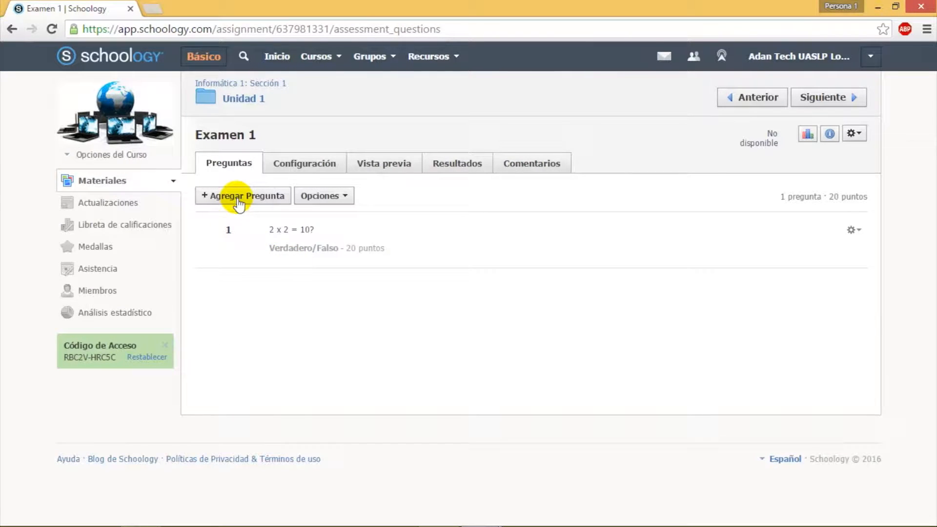
# Start a multiple-choice question "2 x 2 = ?" with the options 4, 10, 6 and 2, marking 4 as the correct answer.
pyautogui.click(269, 200)
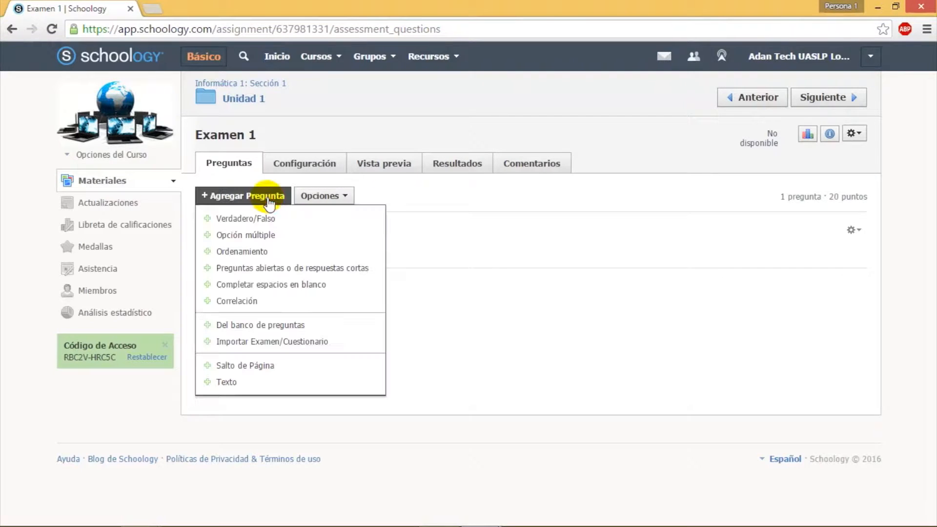
pyautogui.click(268, 235)
pyautogui.click(316, 193)
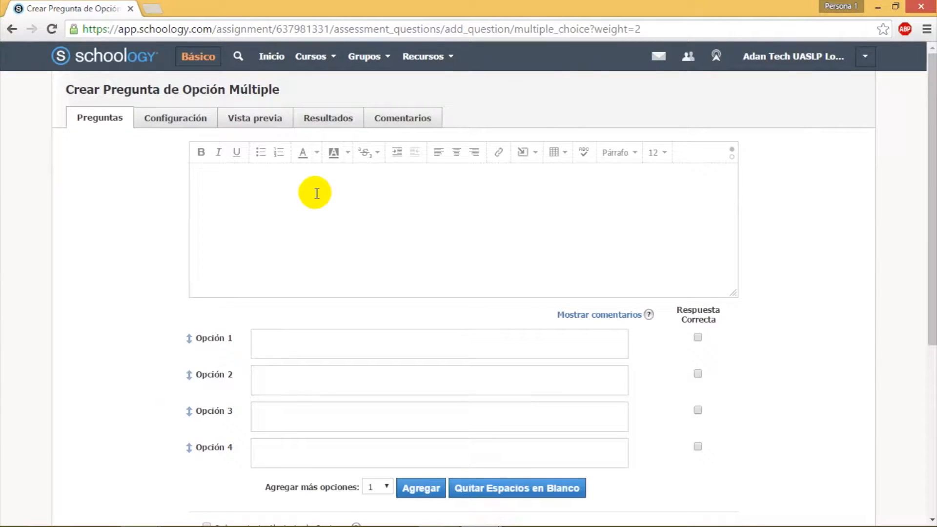
pyautogui.scroll(-2, 350, 339)
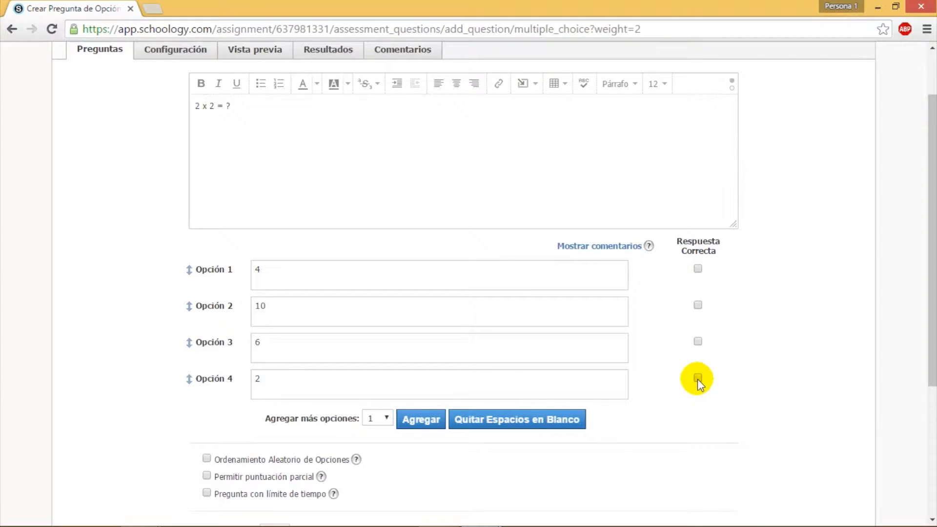
pyautogui.click(698, 268)
# Set the multiple-choice question's score to 20 points and create the question.
pyautogui.scroll(-4, 234, 226)
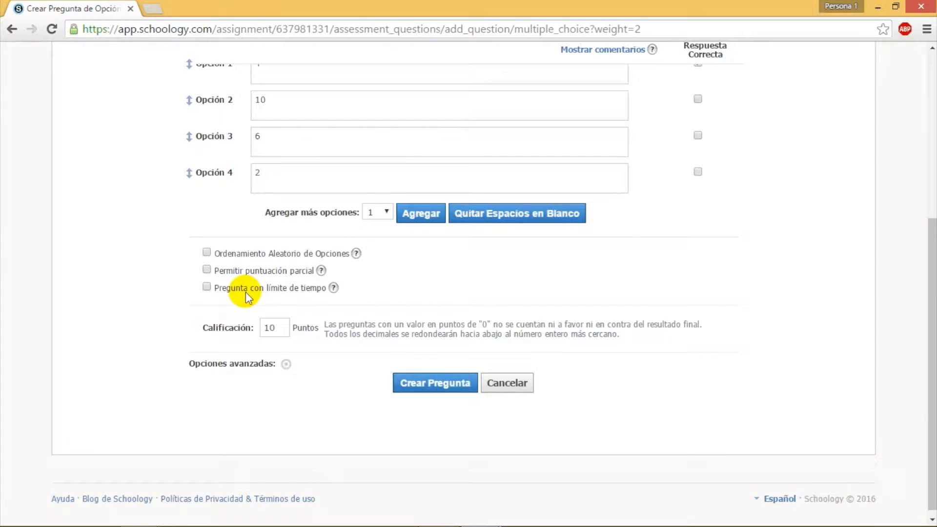
pyautogui.scroll(2, 242, 291)
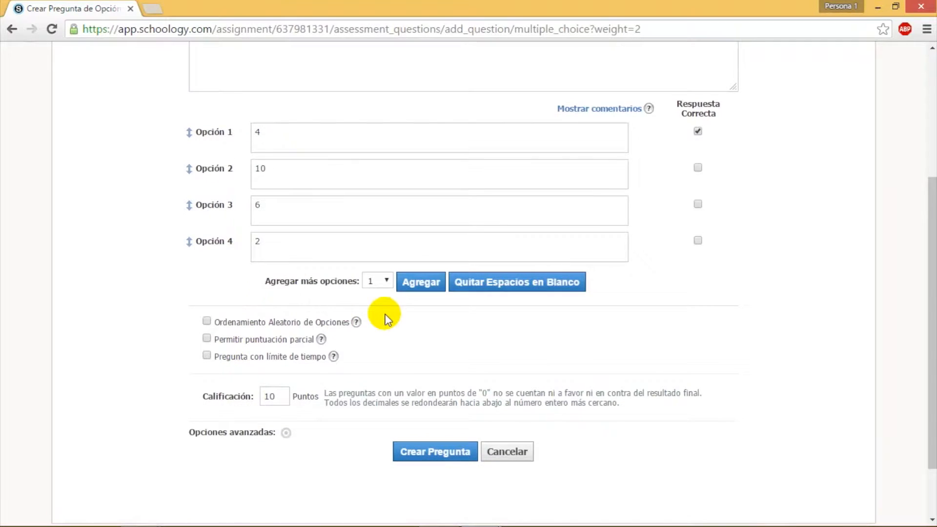
pyautogui.click(283, 396)
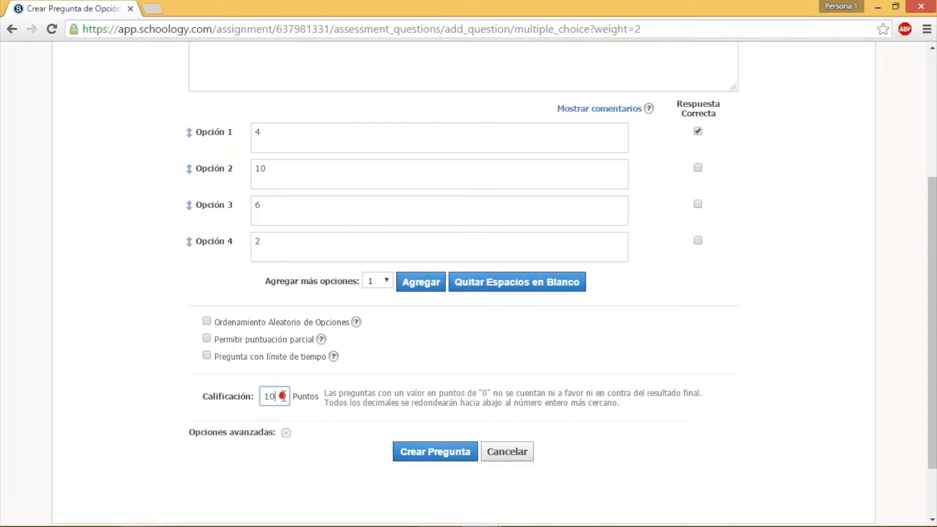
pyautogui.moveTo(284, 396); pyautogui.dragTo(254, 401)
pyautogui.write('2')
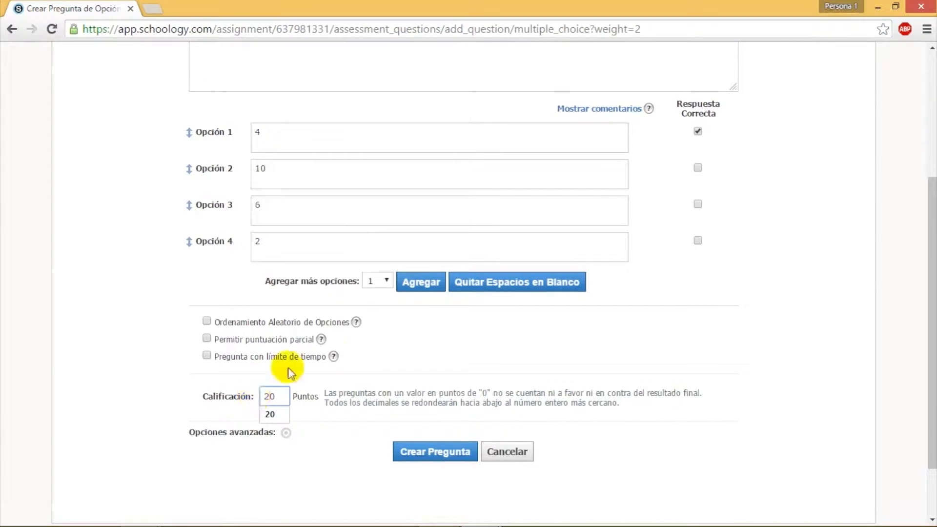
pyautogui.click(443, 384)
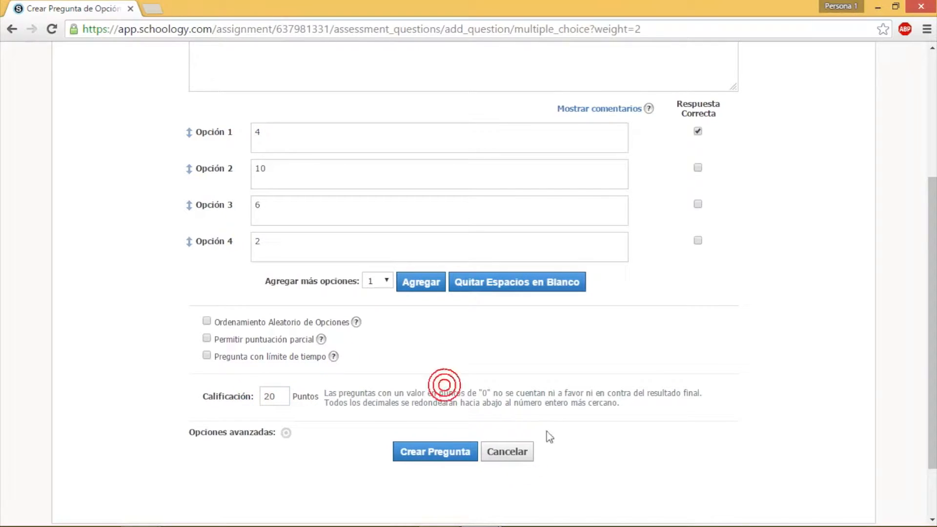
pyautogui.click(448, 454)
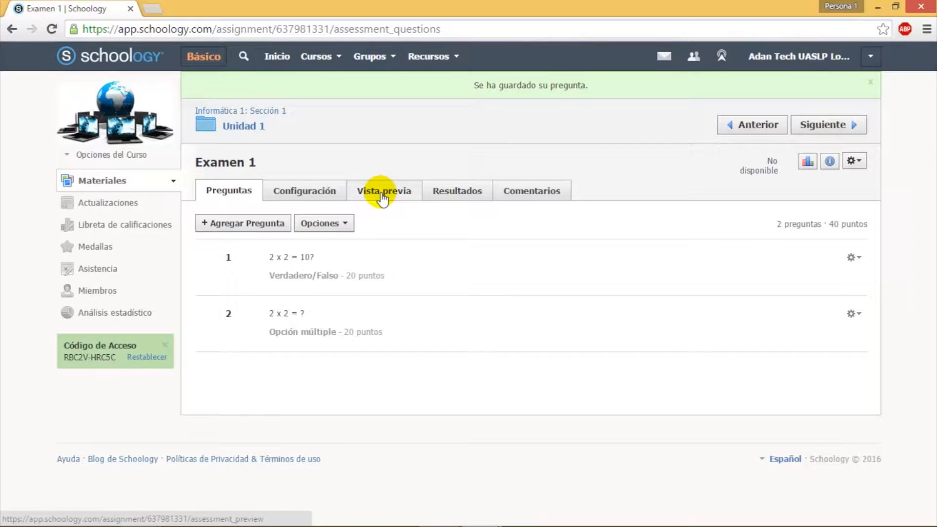
# Preview Examen 1 with both the true/false and the multiple-choice question.
pyautogui.click(383, 194)
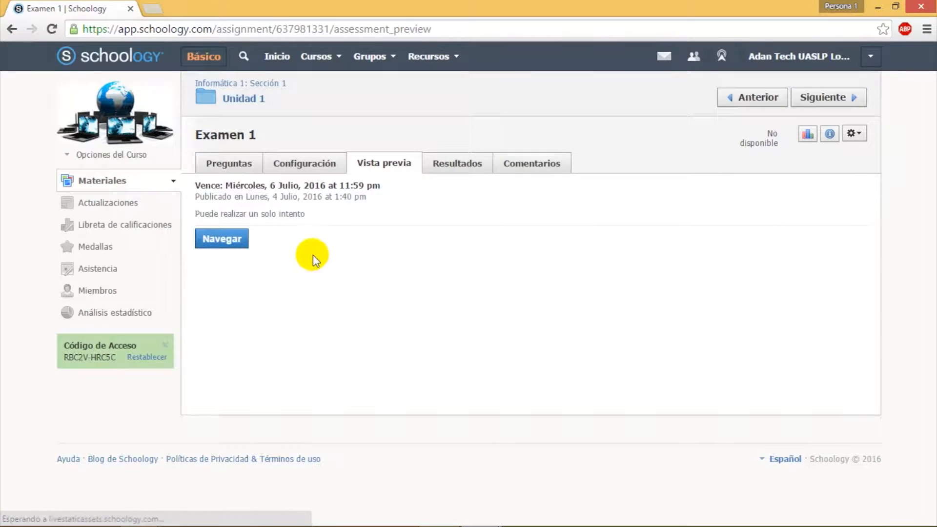
pyautogui.click(236, 240)
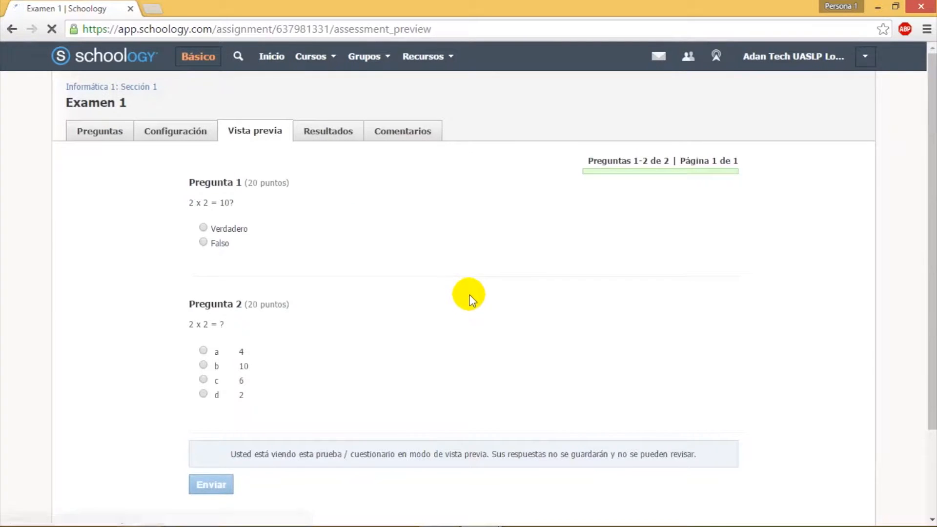
# Try answering the multiple-choice question with option 4 in the Examen 1 preview, and return to the exam's question list.
pyautogui.scroll(-2, 469, 295)
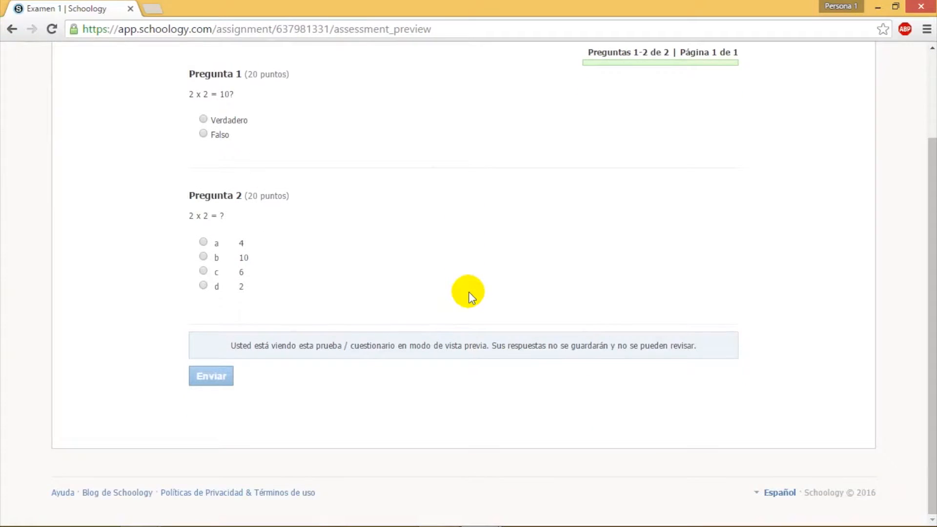
pyautogui.click(204, 242)
pyautogui.scroll(2, 418, 429)
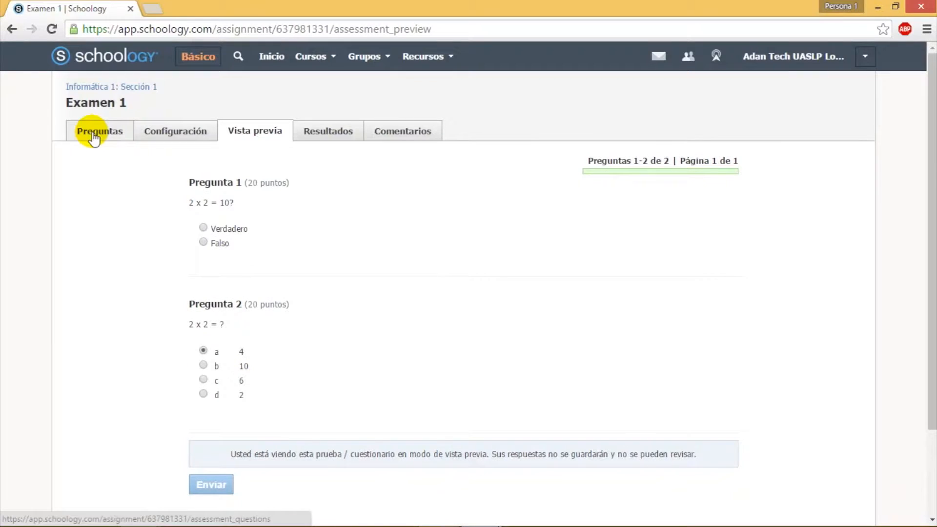
pyautogui.click(94, 139)
# Start an ordering question "Ordene de mayor a menor" with the elements 10, 8, 6 and 1 in that order.
pyautogui.click(239, 195)
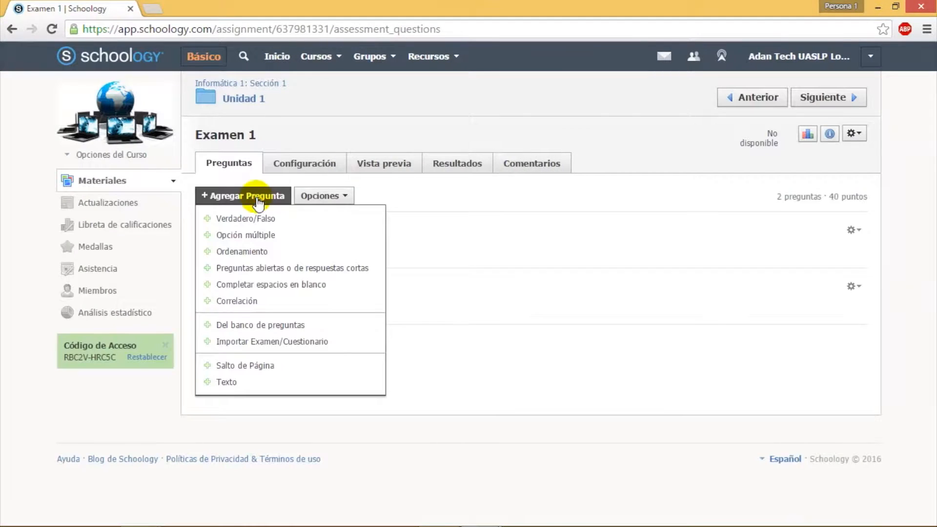
pyautogui.click(238, 251)
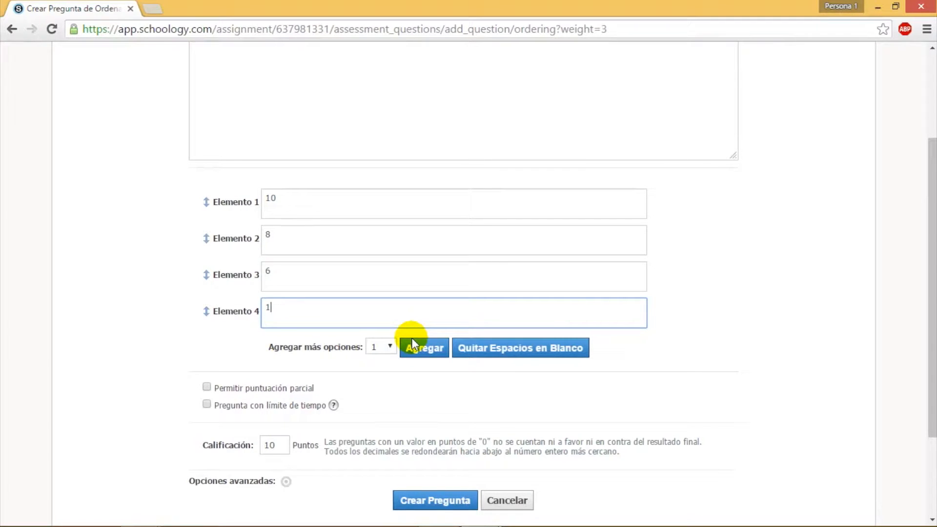
pyautogui.scroll(-1, 202, 374)
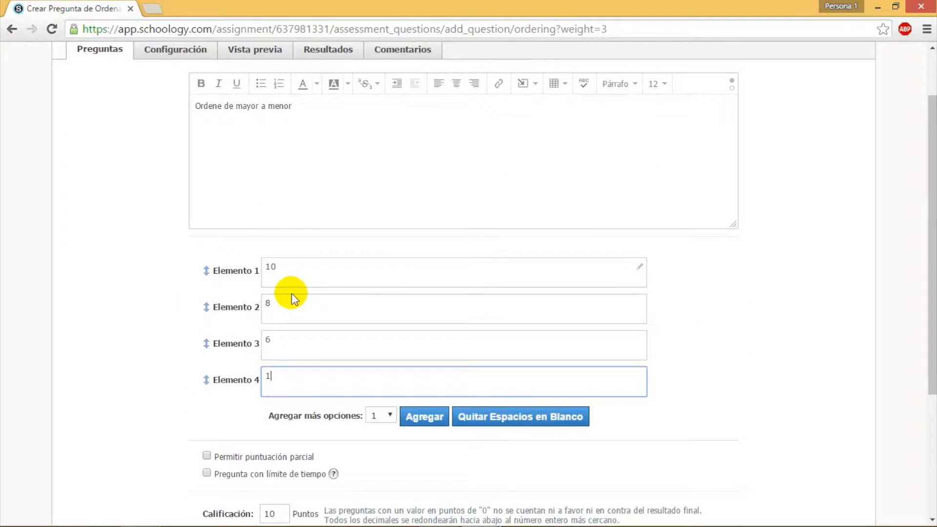
pyautogui.scroll(-2, 280, 347)
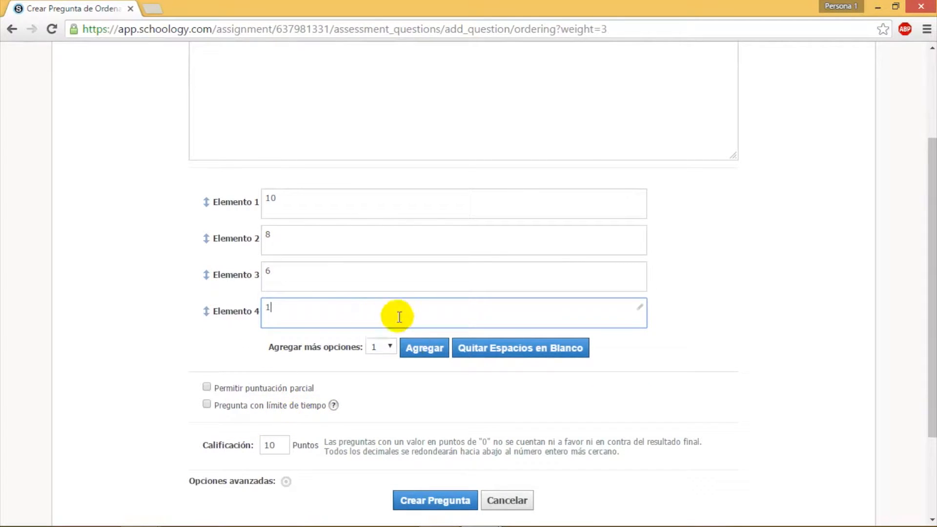
# Set the ordering question's score to 20 points and create the question.
pyautogui.doubleClick(282, 443)
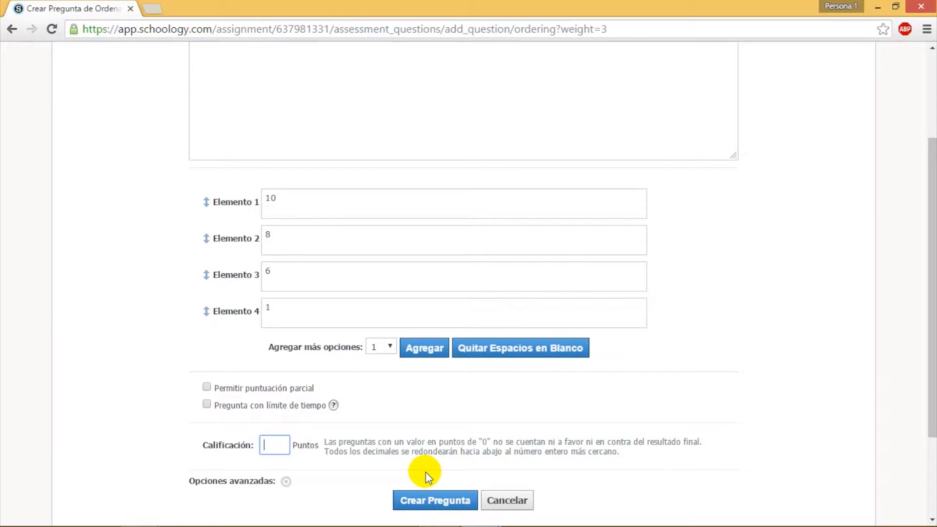
pyautogui.write('20')
pyautogui.click(436, 500)
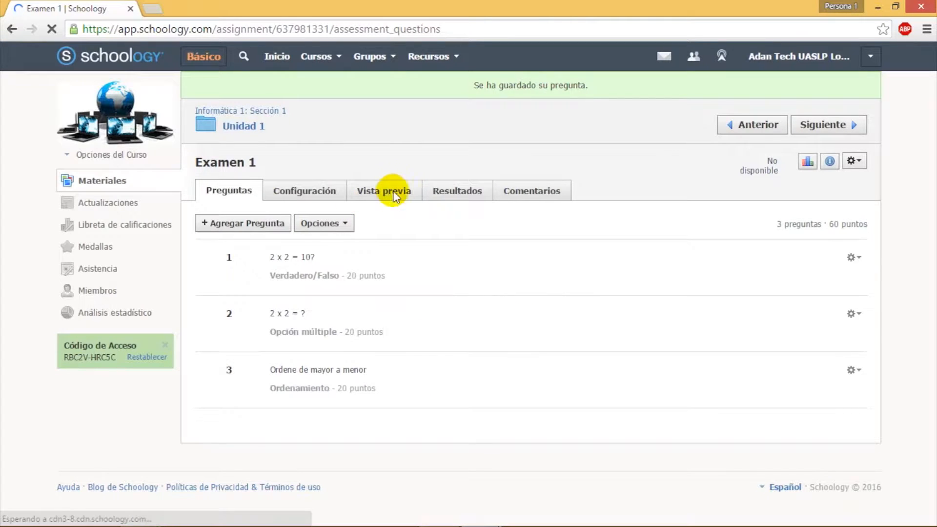
# In the Examen 1 preview, try arranging the ordering question's elements as 10, 8, 6, 1, and return to the question list.
pyautogui.click(391, 194)
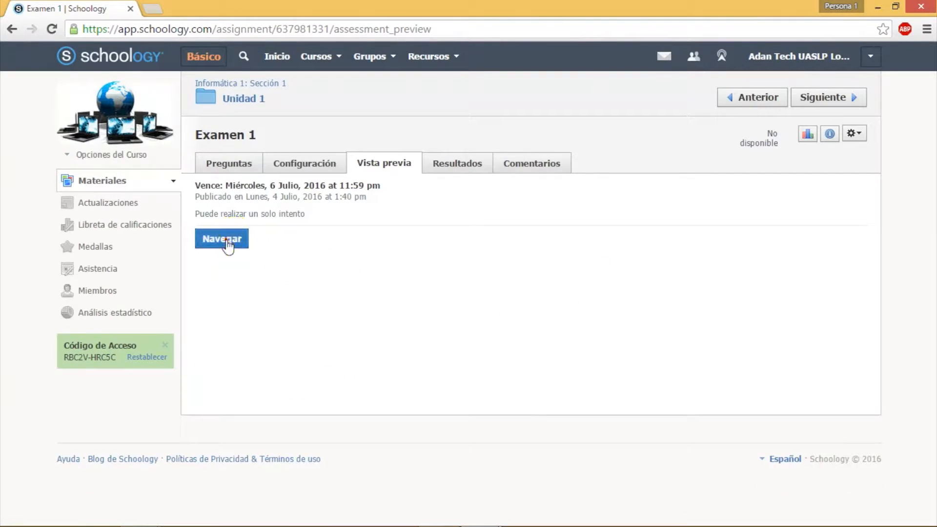
pyautogui.click(228, 241)
pyautogui.scroll(-5, 532, 280)
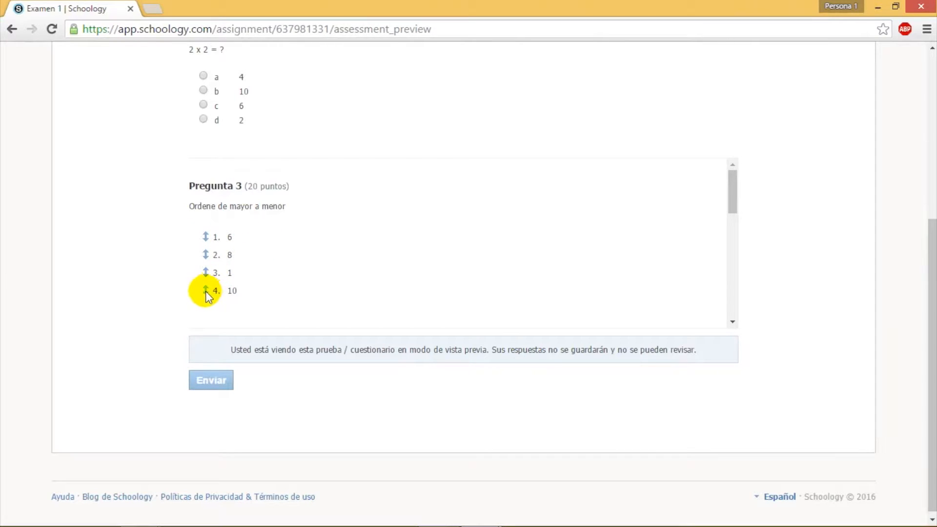
pyautogui.moveTo(205, 289); pyautogui.dragTo(203, 230)
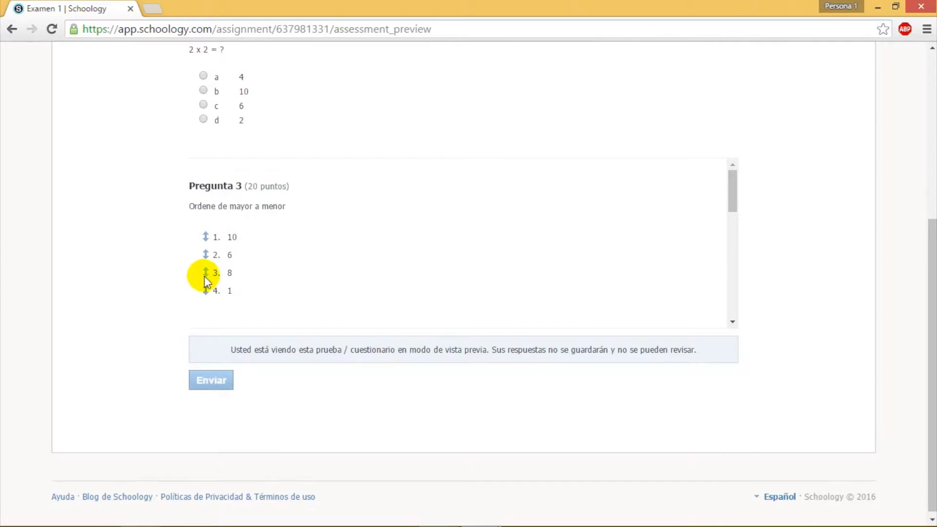
pyautogui.moveTo(205, 281); pyautogui.dragTo(205, 251)
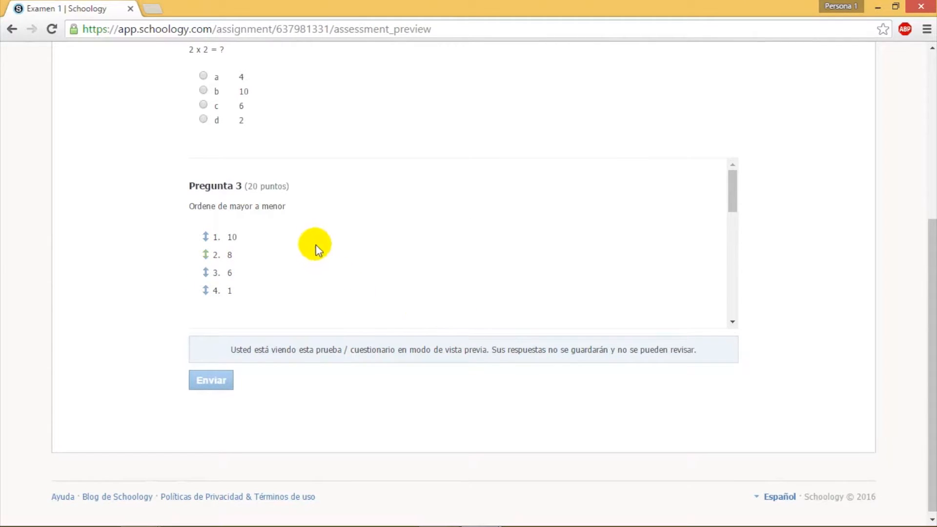
pyautogui.scroll(6, 341, 298)
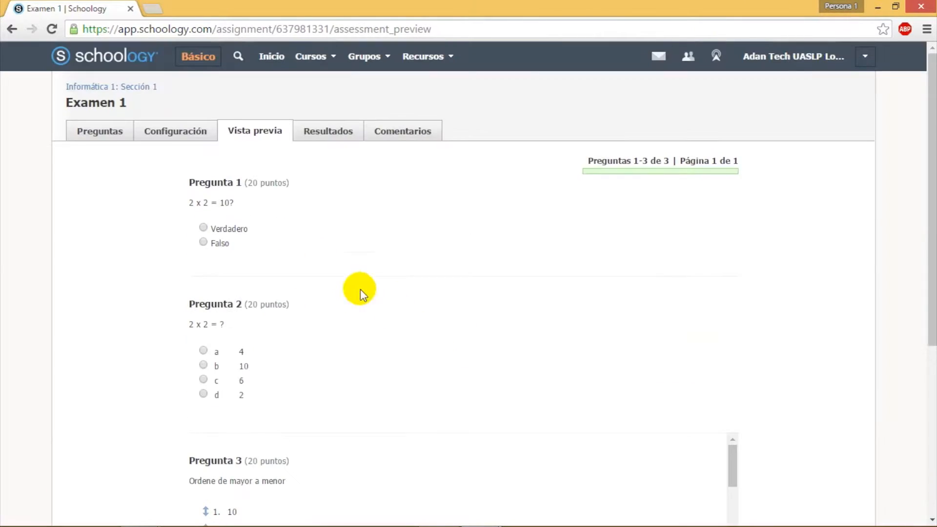
pyautogui.click(100, 132)
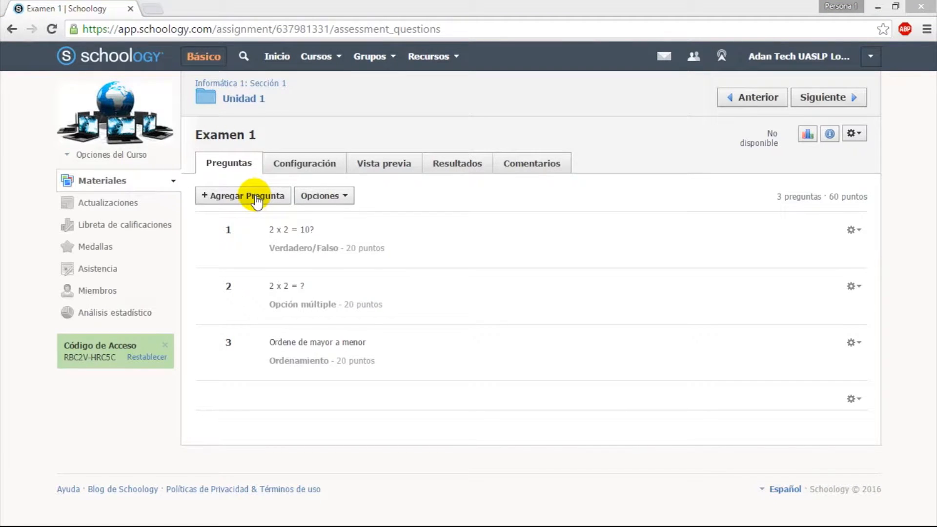
# Start an open or short-answer question with the text "Resultado de la suma de 2 + 2 ?".
pyautogui.click(254, 196)
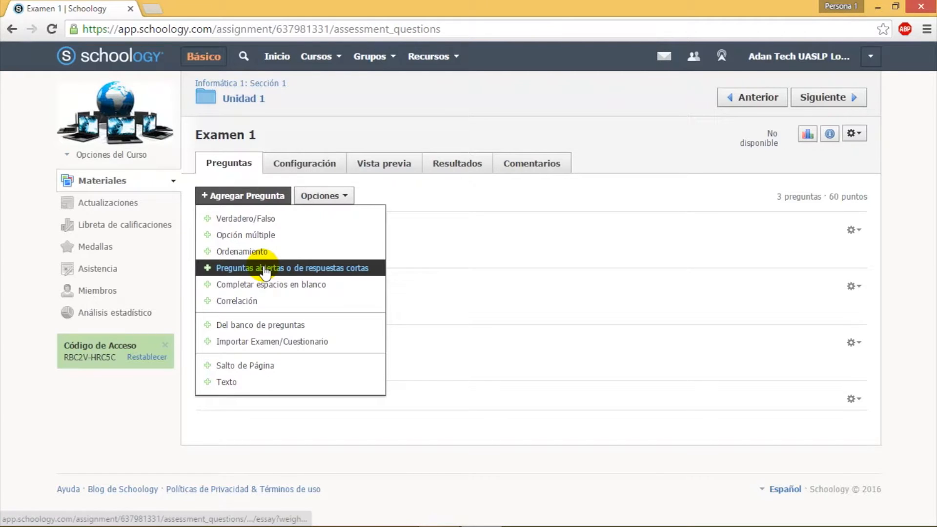
pyautogui.click(303, 270)
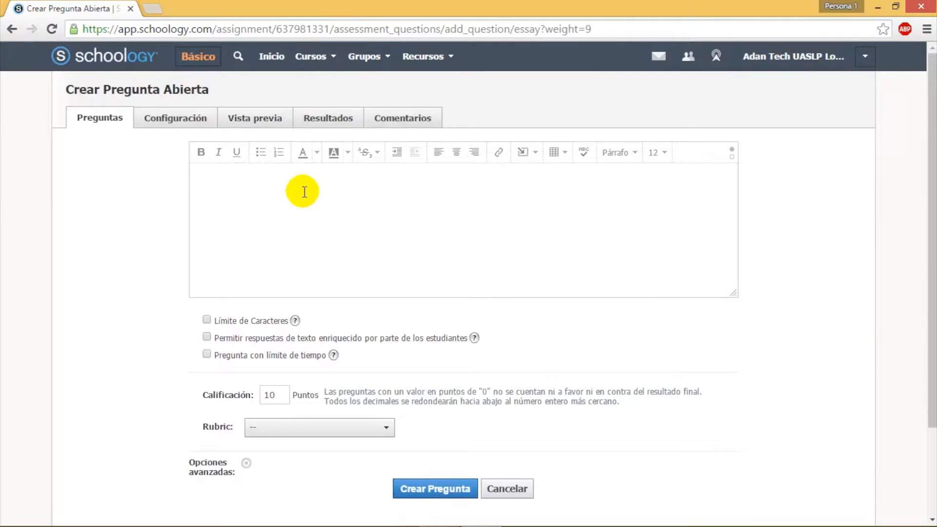
pyautogui.click(309, 184)
pyautogui.write('Resultado de la suma de 2 + 2 ?')
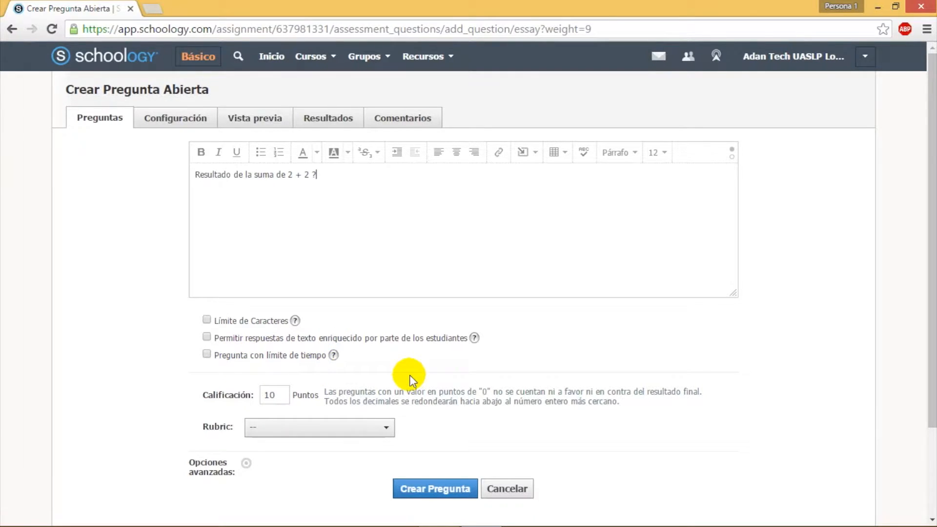
# Set the open question's score to 20 points, leave it without a rubric, and create the question.
pyautogui.scroll(-3, 409, 375)
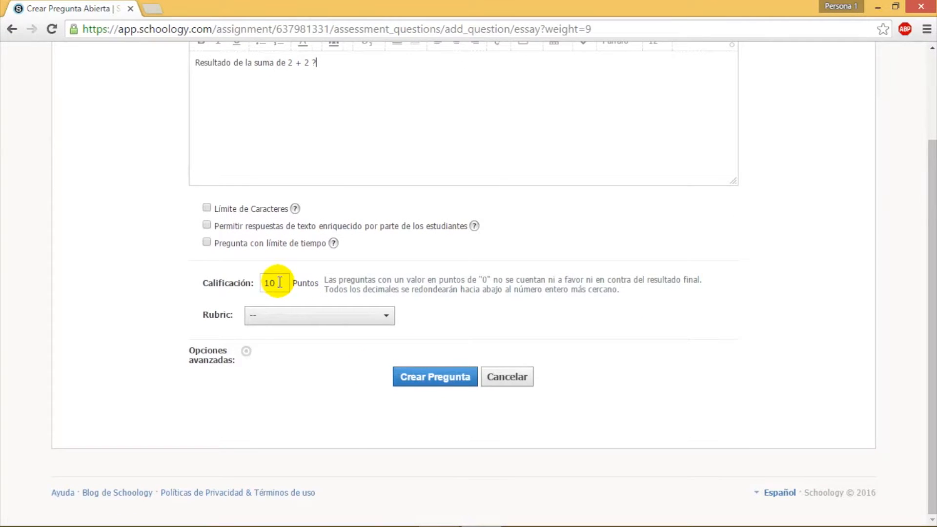
pyautogui.moveTo(278, 282); pyautogui.dragTo(248, 280)
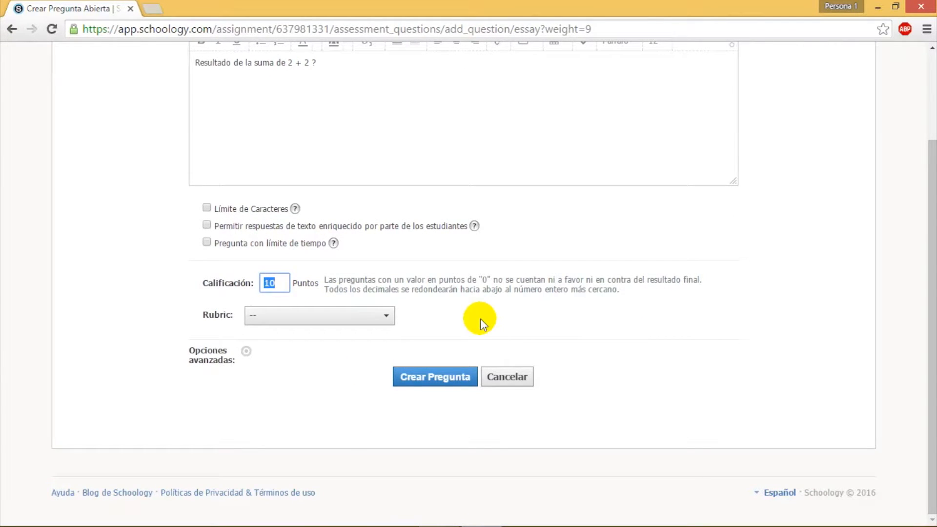
pyautogui.write('20')
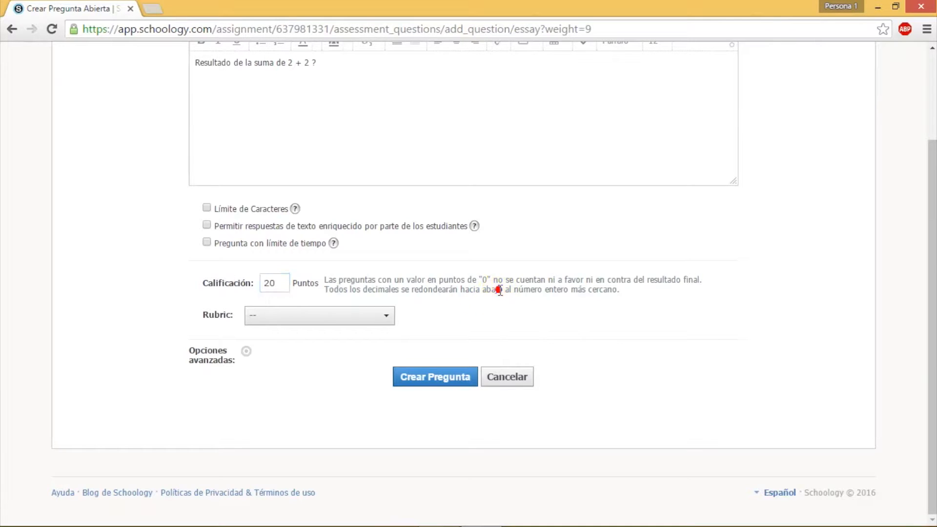
pyautogui.click(386, 317)
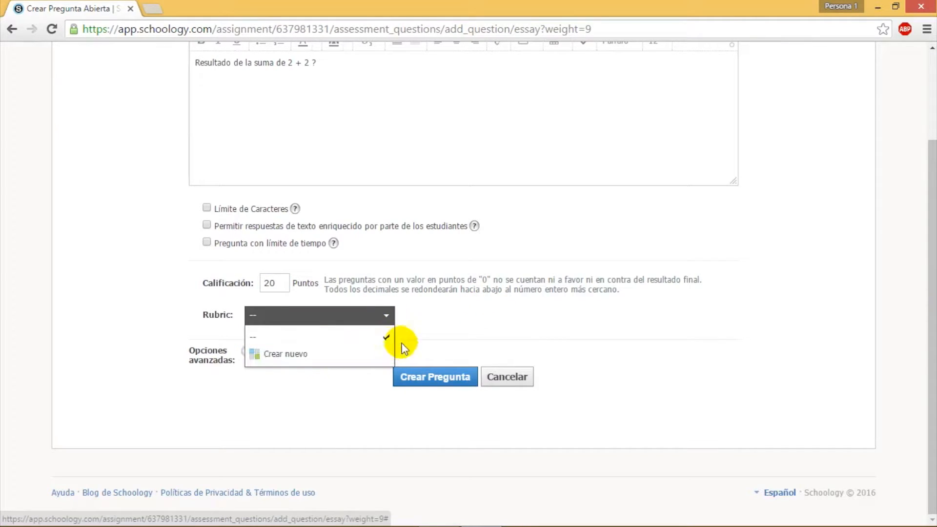
pyautogui.click(459, 335)
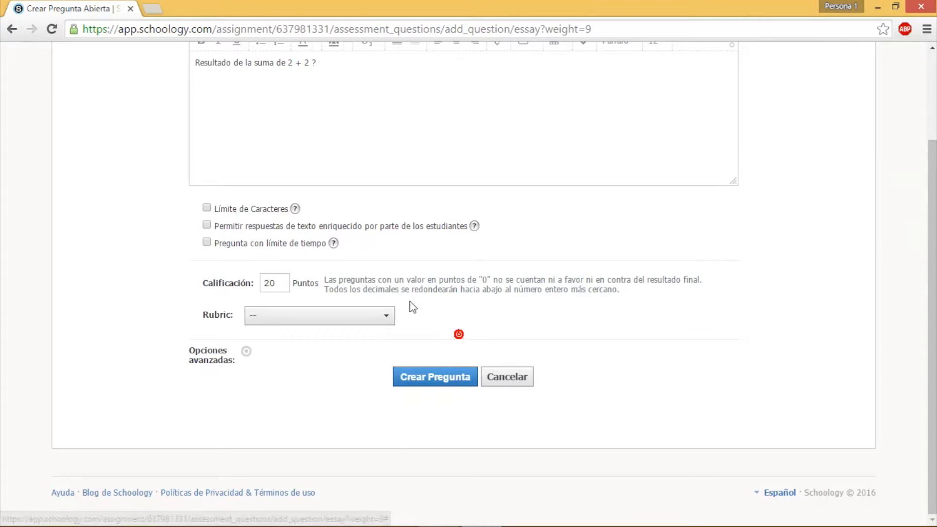
pyautogui.click(448, 381)
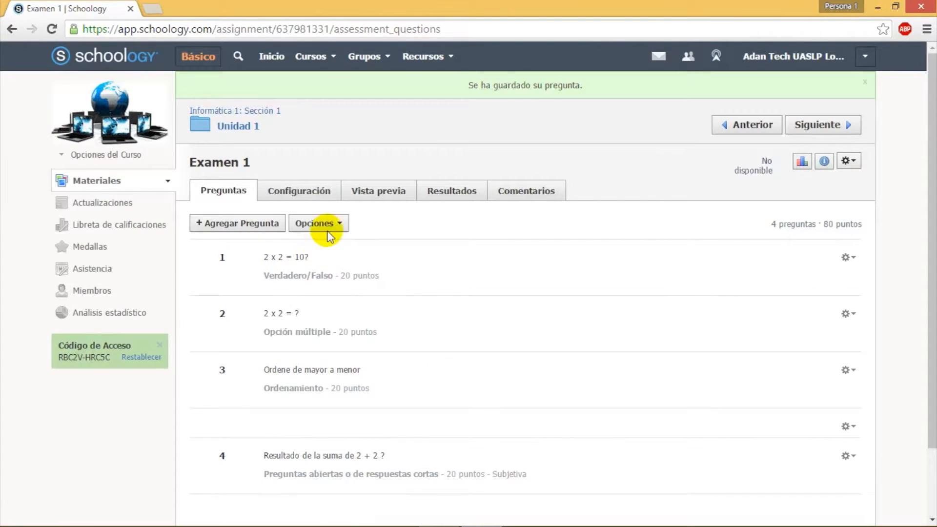
# Preview all the questions of Examen 1, including the open question's answer box, and return to the question list without saving answers.
pyautogui.click(389, 191)
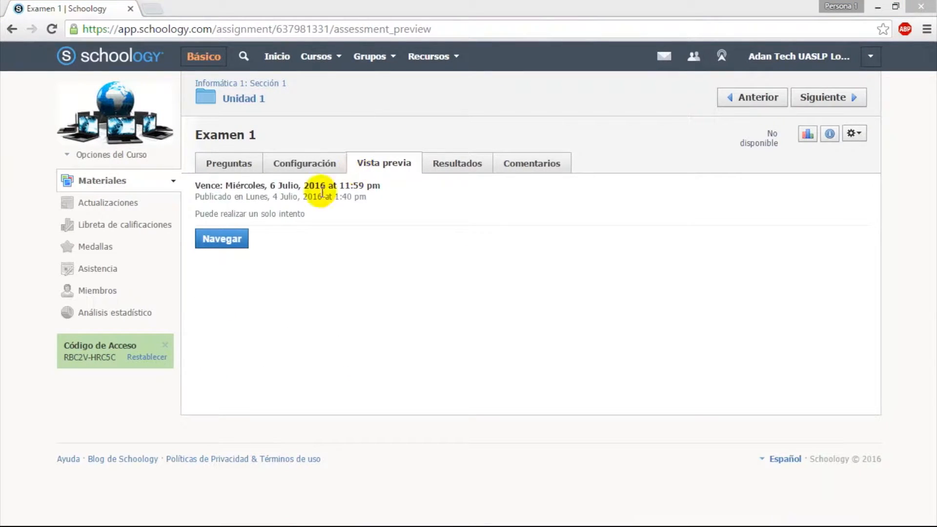
pyautogui.click(227, 239)
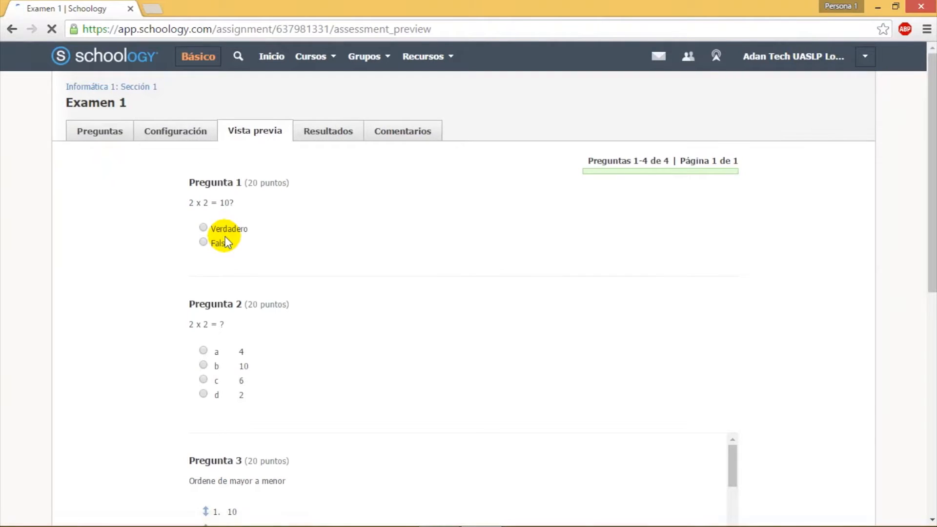
pyautogui.moveTo(928, 147); pyautogui.dragTo(928, 327)
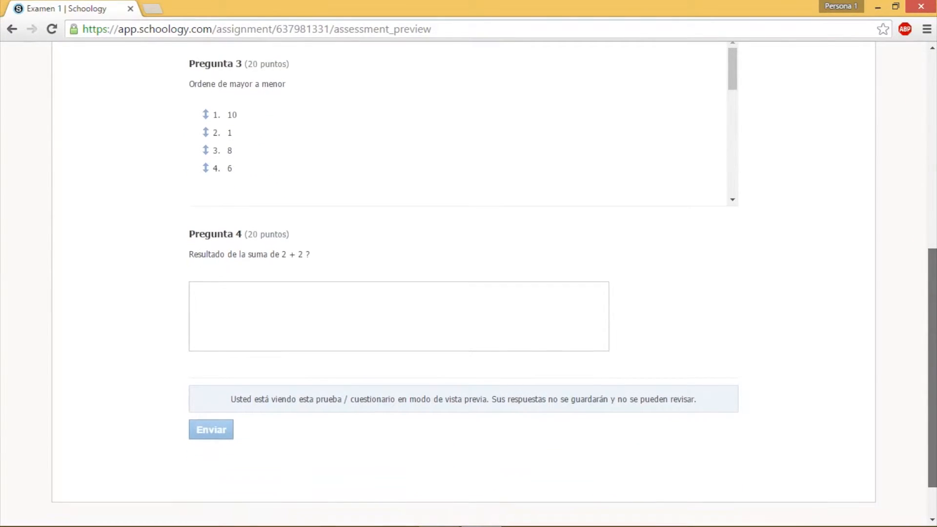
pyautogui.click(247, 301)
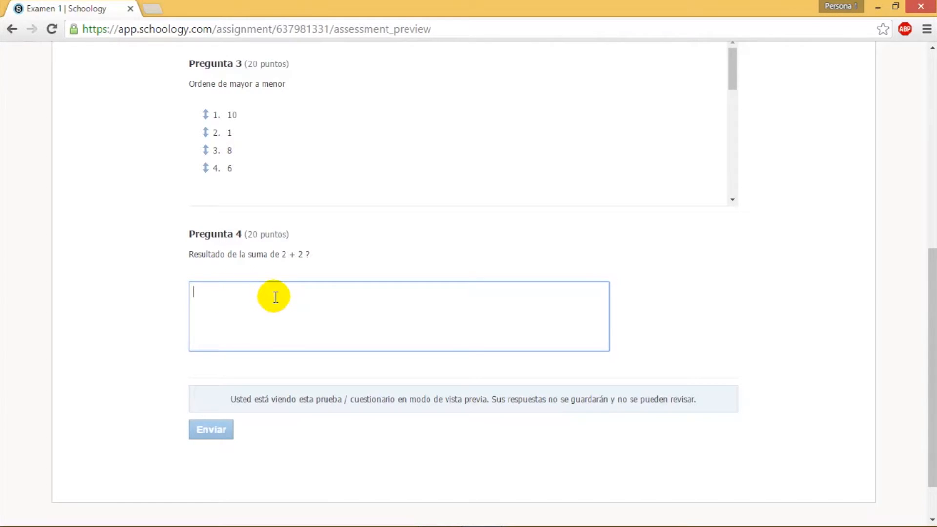
pyautogui.scroll(7, 272, 297)
pyautogui.scroll(1, 274, 296)
pyautogui.scroll(-9, 283, 331)
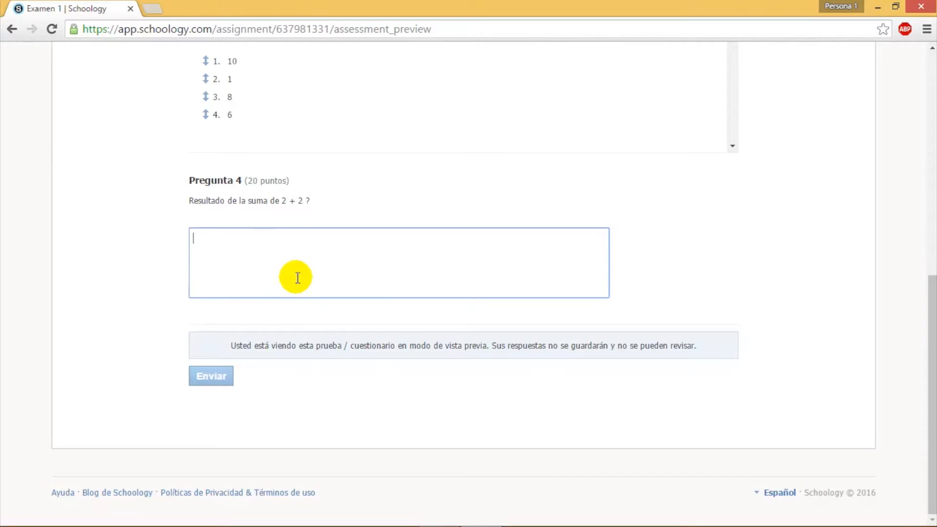
pyautogui.scroll(10, 342, 273)
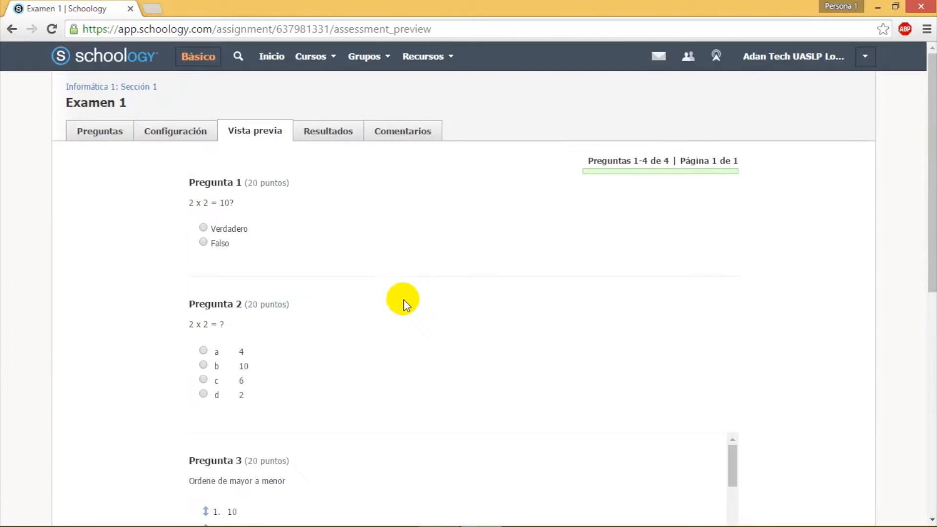
pyautogui.click(92, 133)
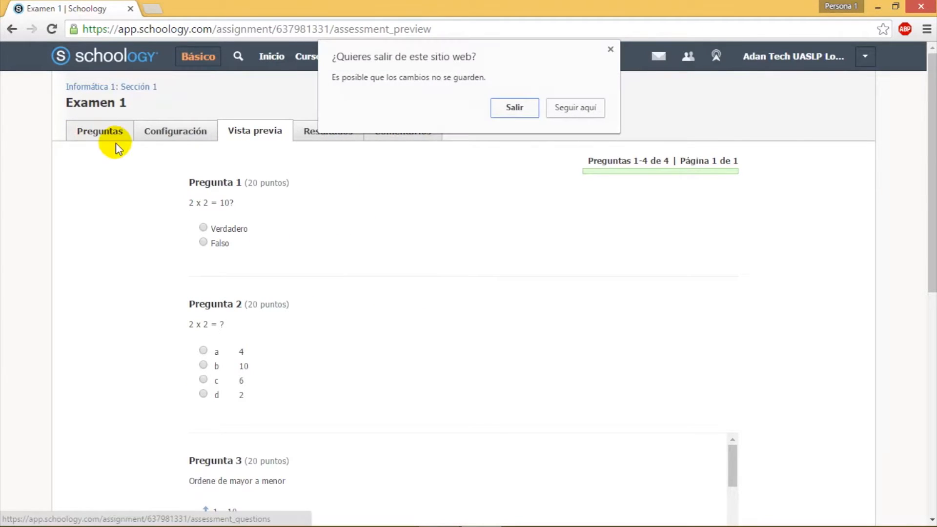
pyautogui.click(514, 107)
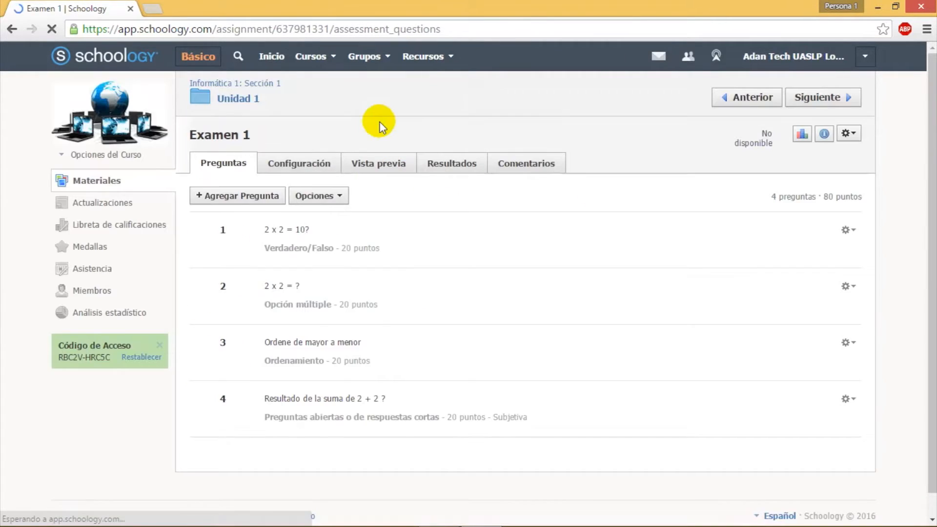
# Start a fill-in-the-blank question in Examen 1 with the text "2 + _ = 4".
pyautogui.click(267, 200)
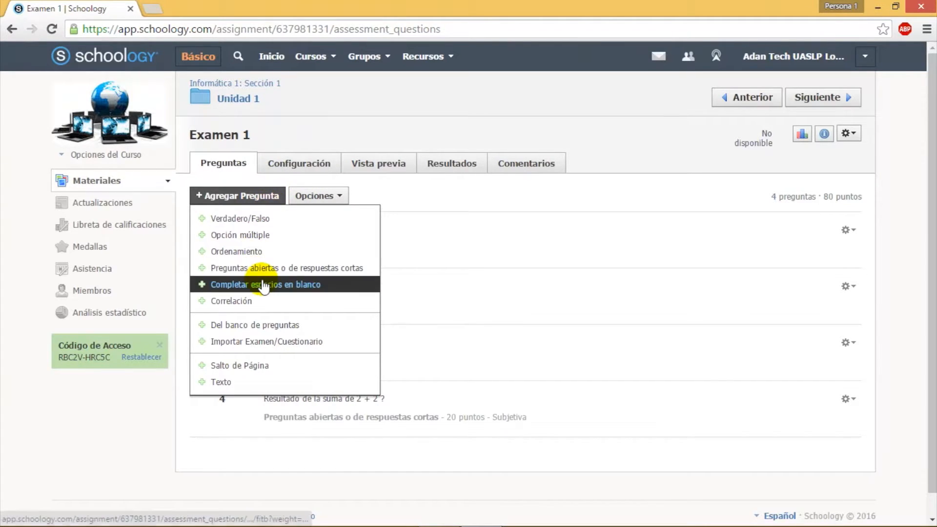
pyautogui.click(321, 288)
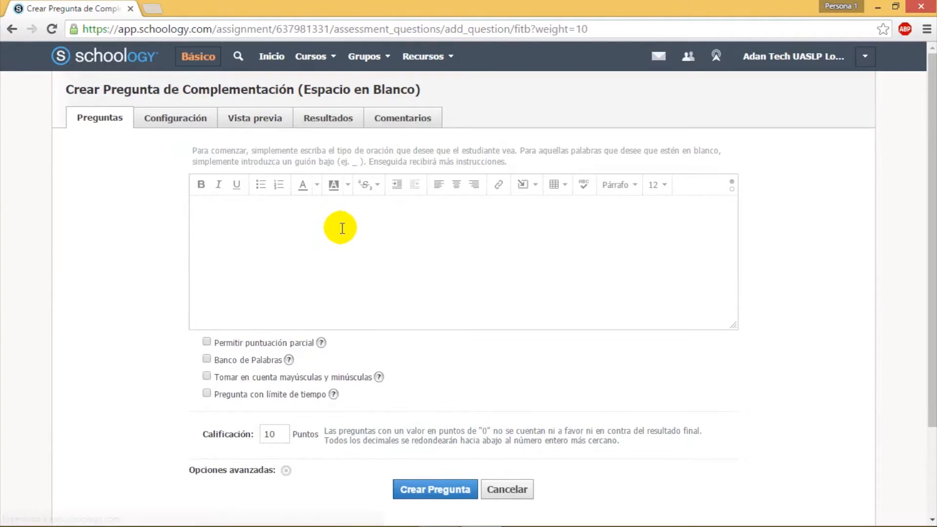
pyautogui.click(343, 227)
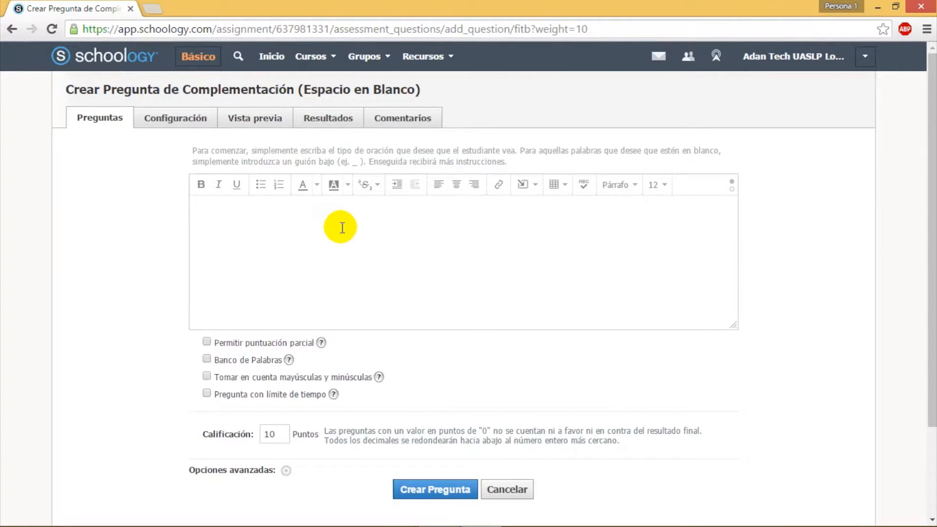
pyautogui.write('2 + _ = 4')
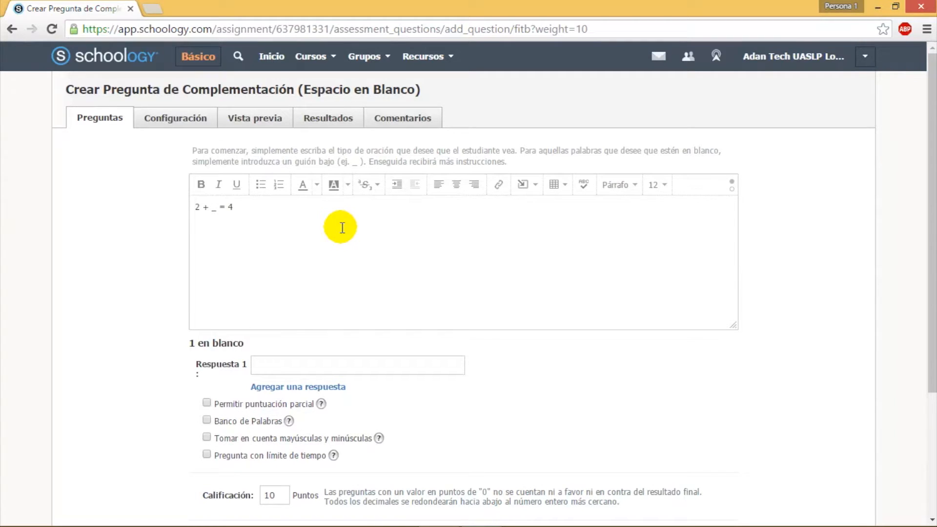
pyautogui.click(213, 208)
pyautogui.click(282, 215)
pyautogui.click(214, 208)
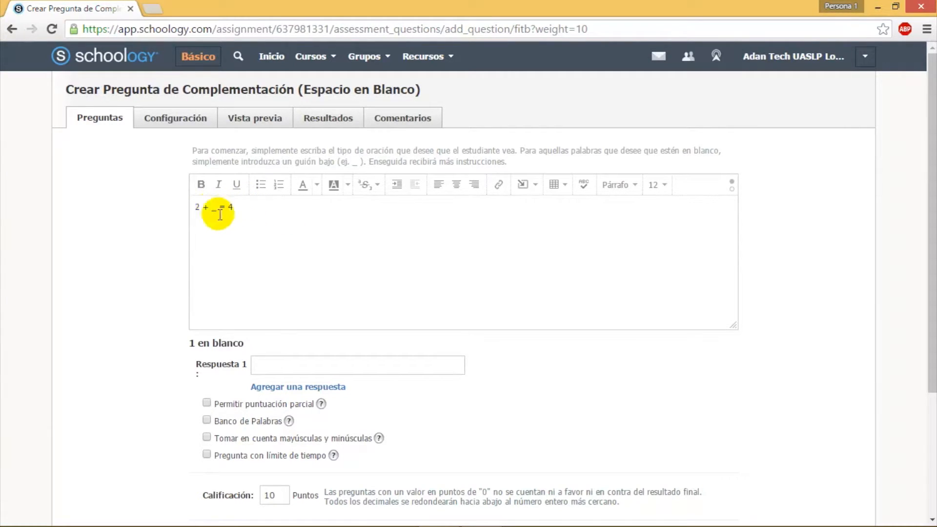
pyautogui.click(276, 364)
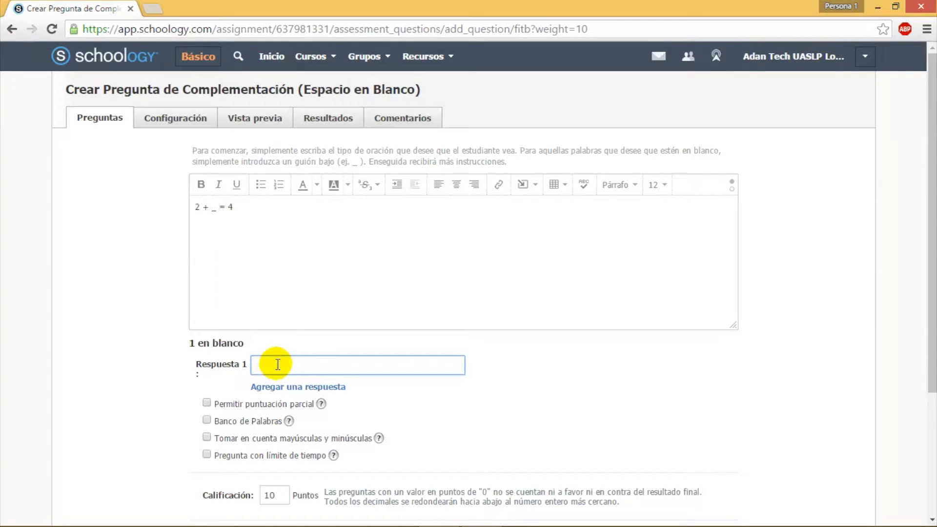
# Try adding a second blank after the 4 in the question text, and remove that blank again.
pyautogui.click(276, 208)
pyautogui.write('_')
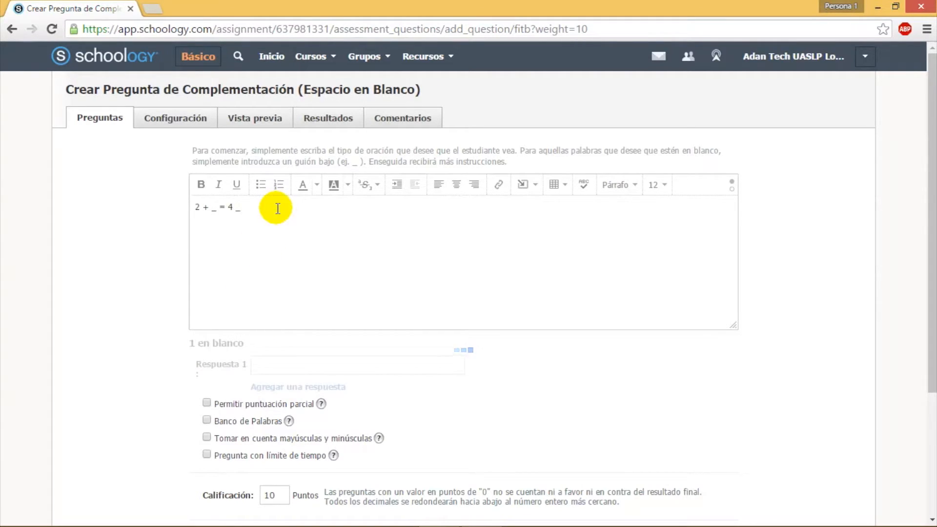
pyautogui.scroll(-2, 189, 335)
pyautogui.click(268, 355)
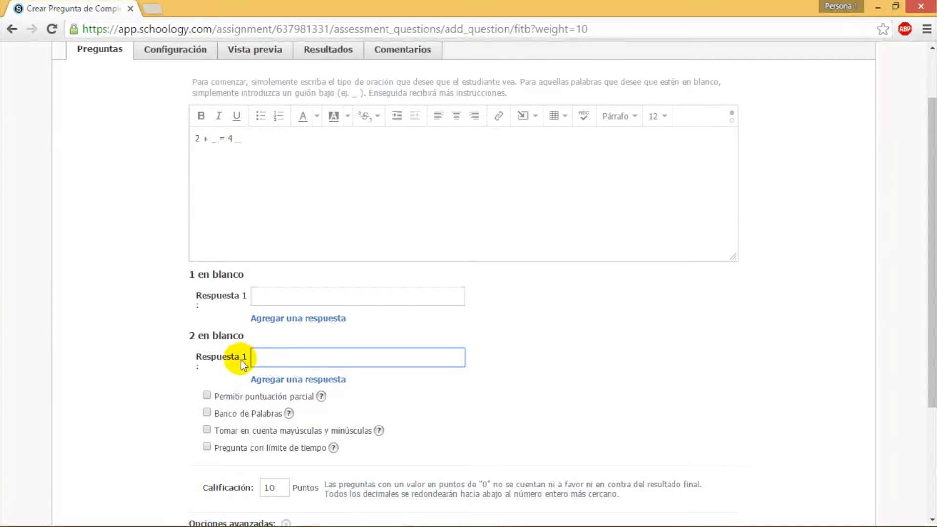
pyautogui.click(251, 139)
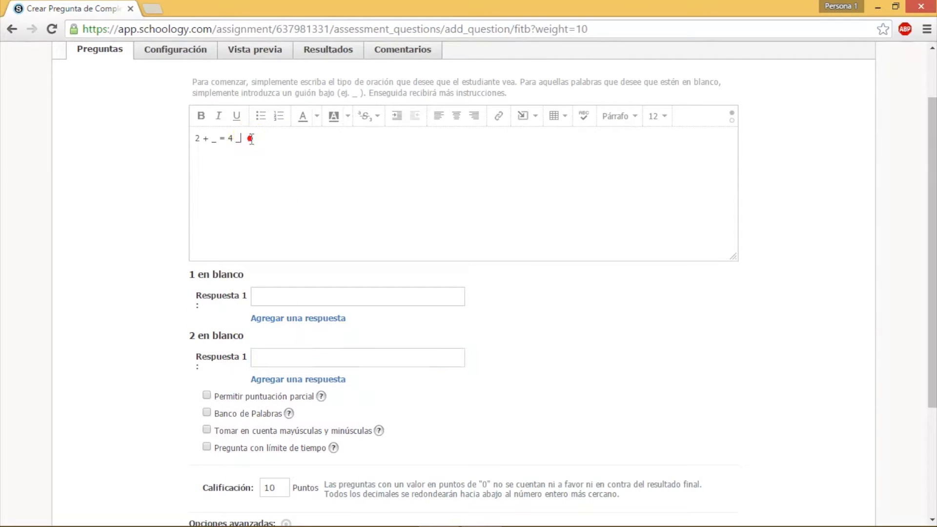
pyautogui.press('BackSpace')
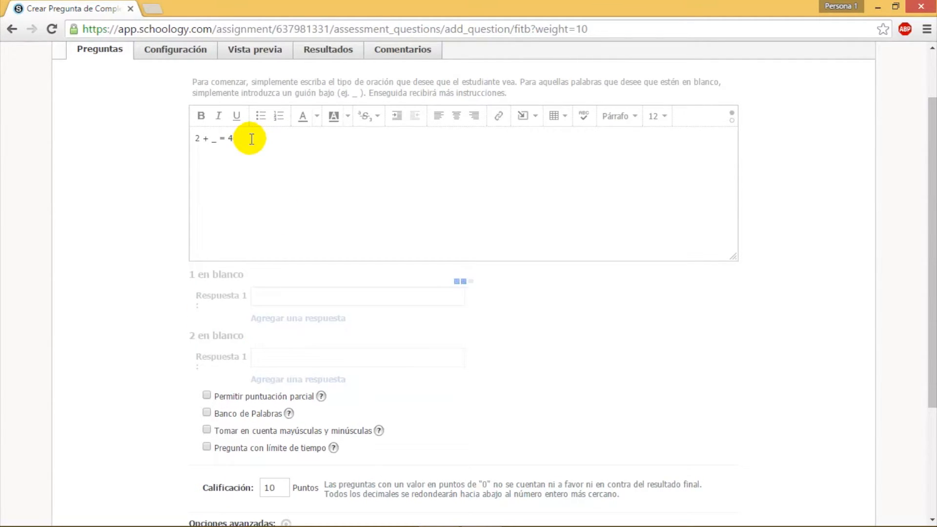
# Enter 2 as the correct answer for the blank, keep the score at 10 points, and create the question.
pyautogui.click(289, 298)
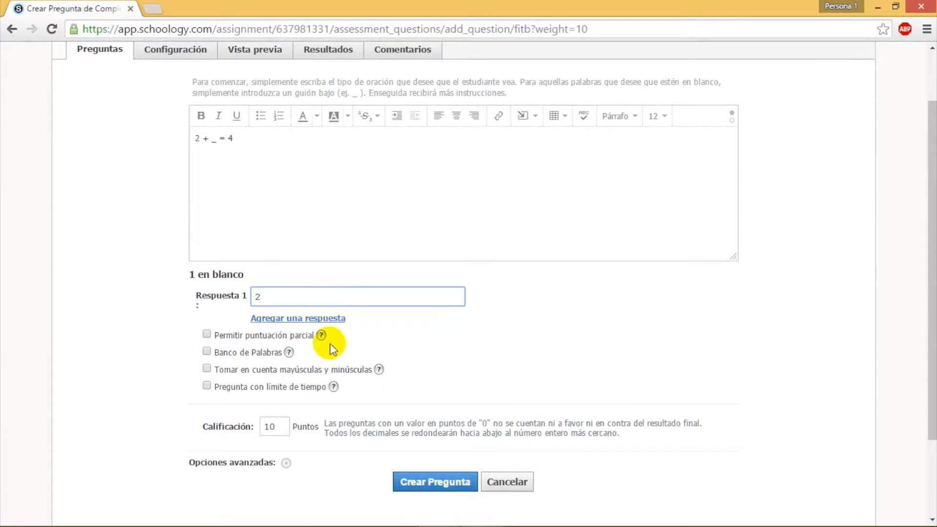
pyautogui.scroll(-1, 150, 336)
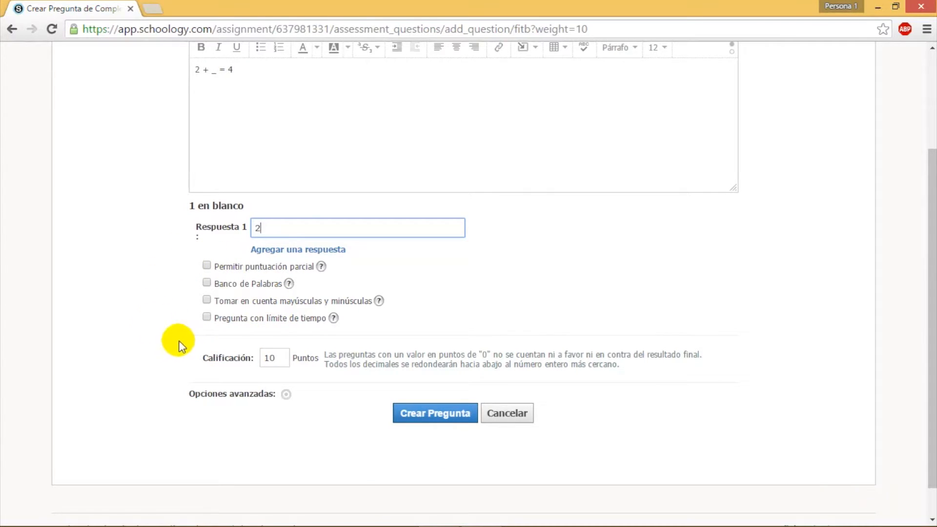
pyautogui.click(277, 358)
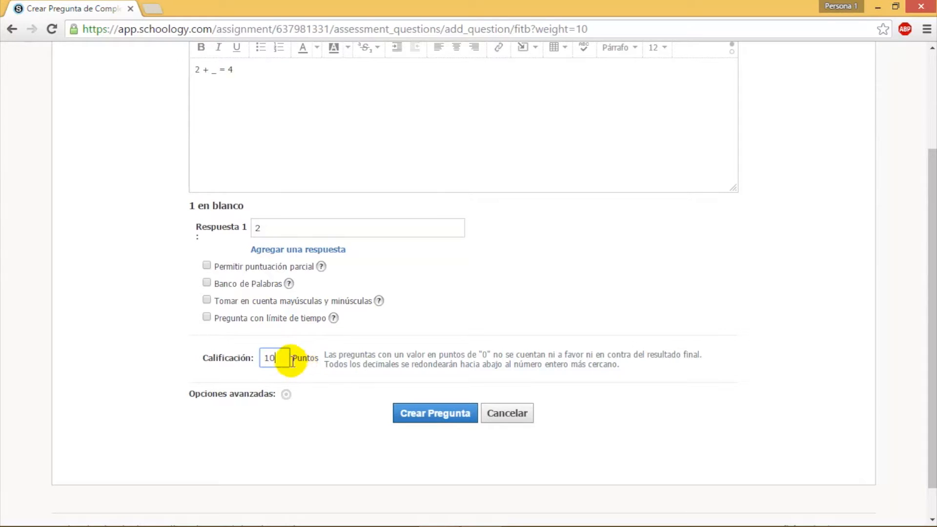
pyautogui.click(434, 420)
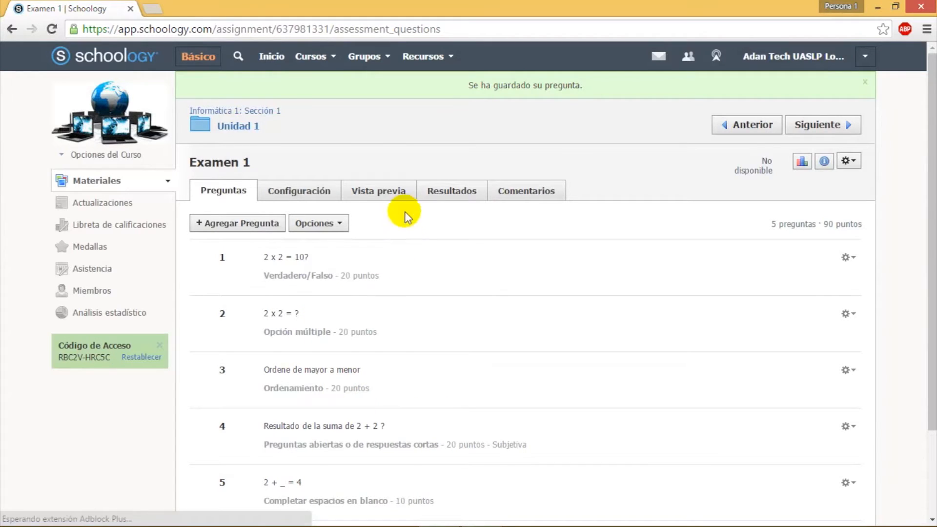
# Preview Examen 1, try the answer 2 in the fill-in-the-blank question, and return to the question list without saving answers.
pyautogui.click(399, 194)
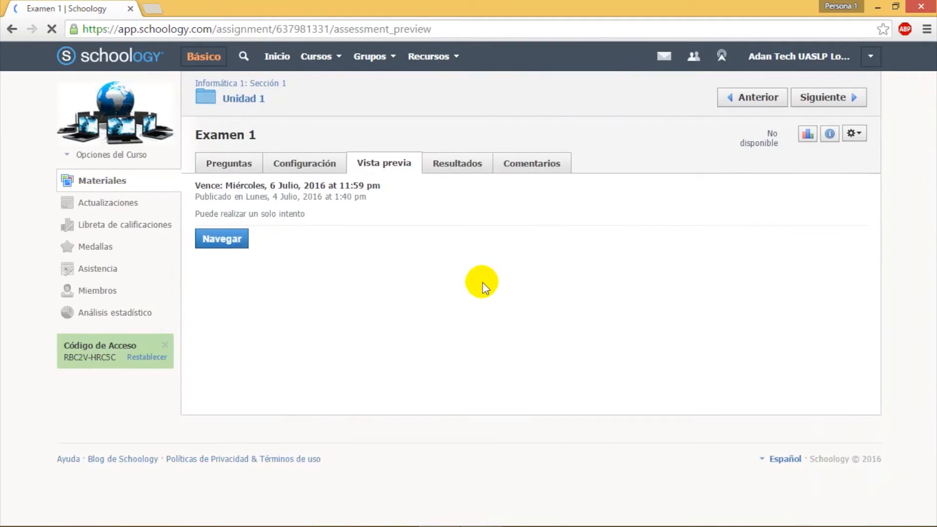
pyautogui.click(230, 244)
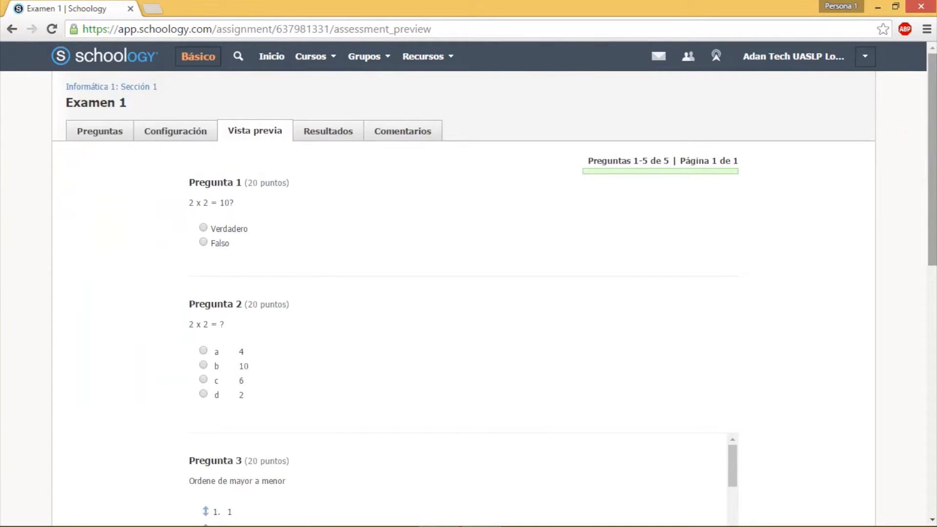
pyautogui.moveTo(934, 125); pyautogui.dragTo(927, 383)
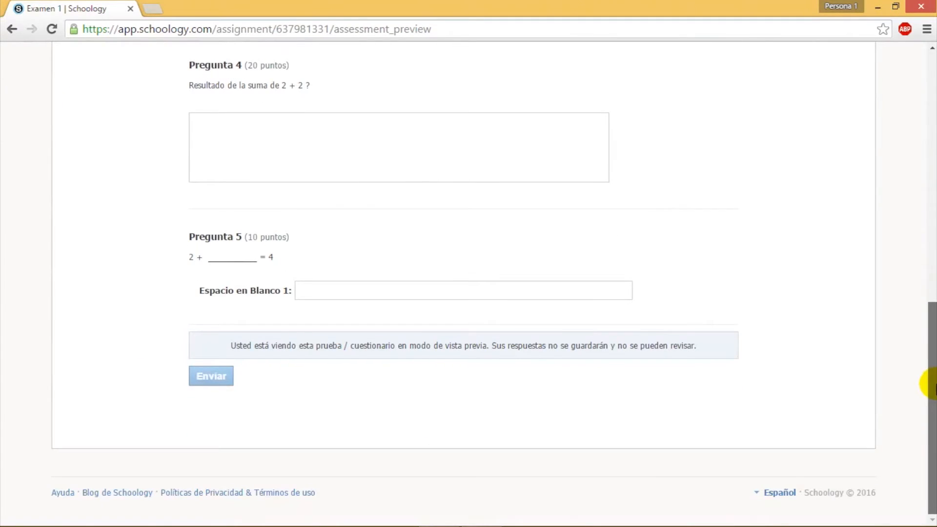
pyautogui.click(315, 296)
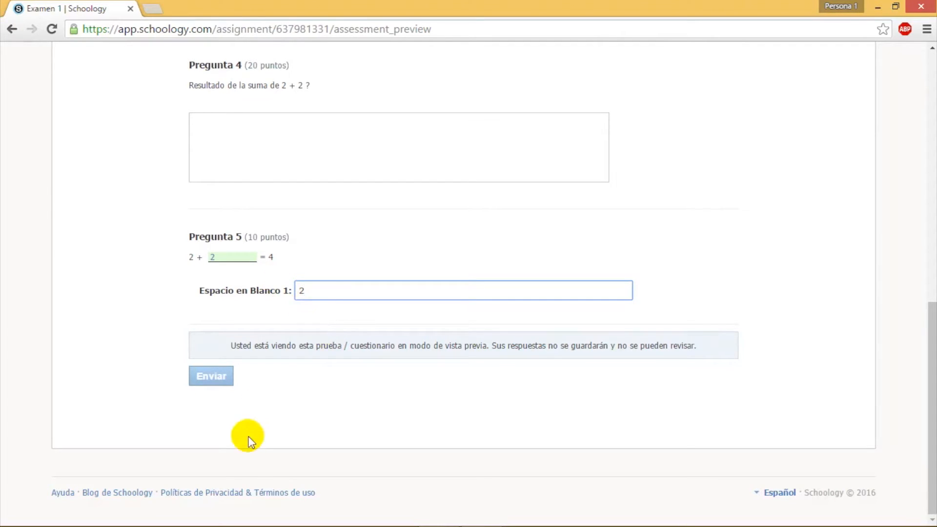
pyautogui.scroll(12, 230, 410)
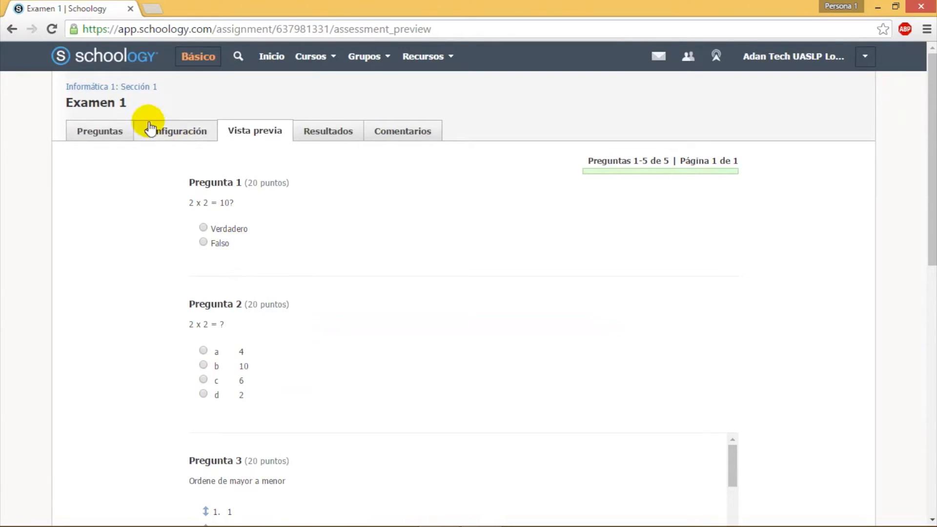
pyautogui.click(102, 137)
pyautogui.click(520, 107)
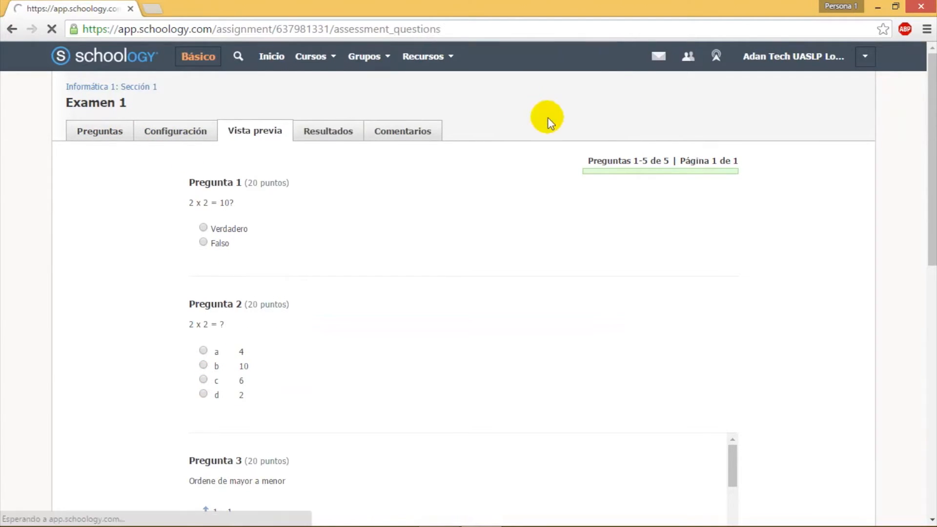
# Start a matching question with the text "Reclaciones los números con sus nombres", pairing 1, 2, 3 and 4 with uno, dos, tres and cuatro.
pyautogui.scroll(-2, 258, 122)
pyautogui.click(258, 116)
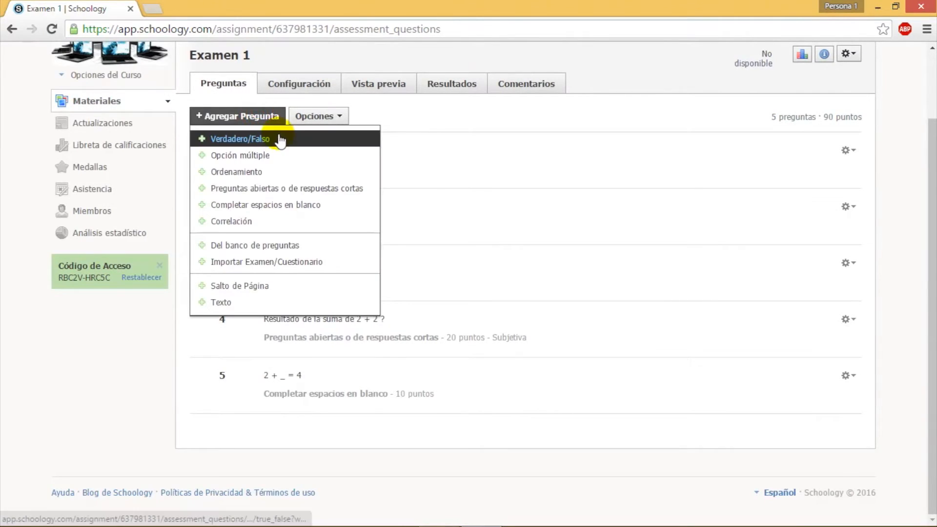
pyautogui.click(232, 222)
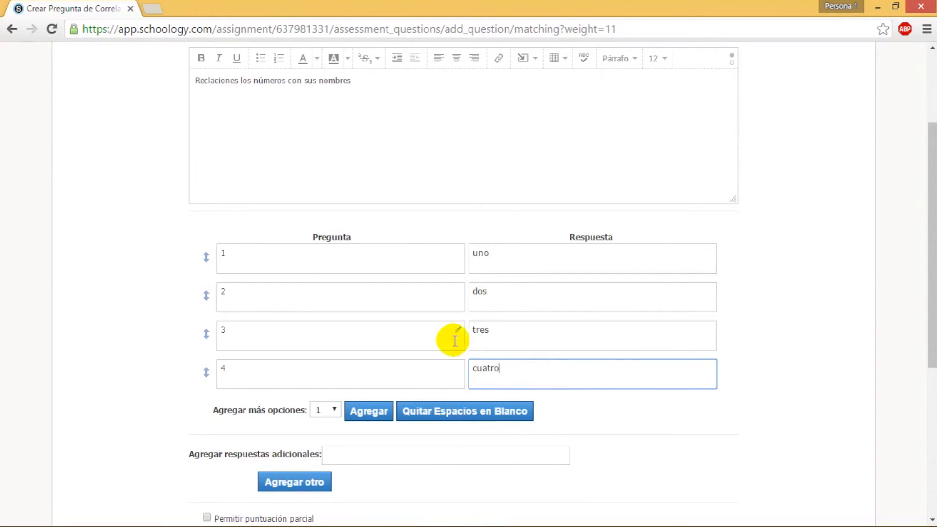
# Add "cinco" as an additional answer plus one empty extra answer row, and create the matching question worth 10 points.
pyautogui.click(390, 457)
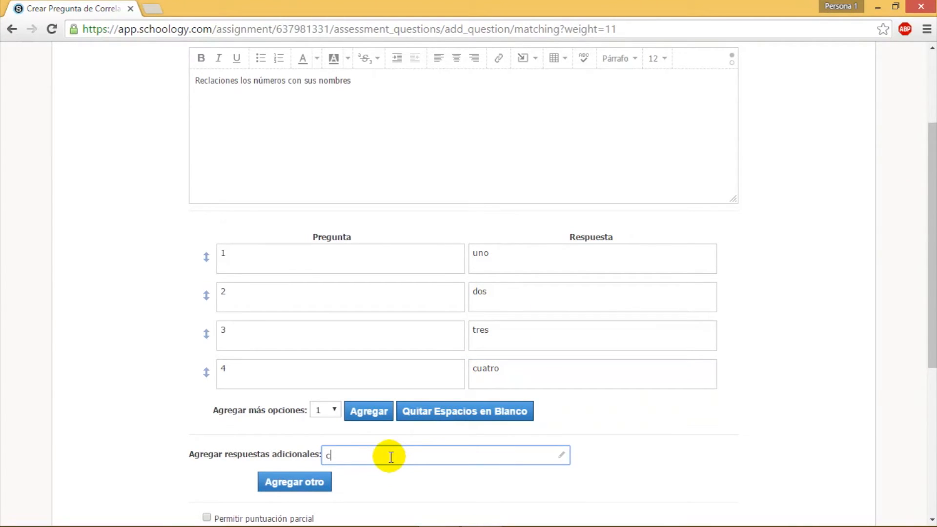
pyautogui.scroll(-1, 390, 456)
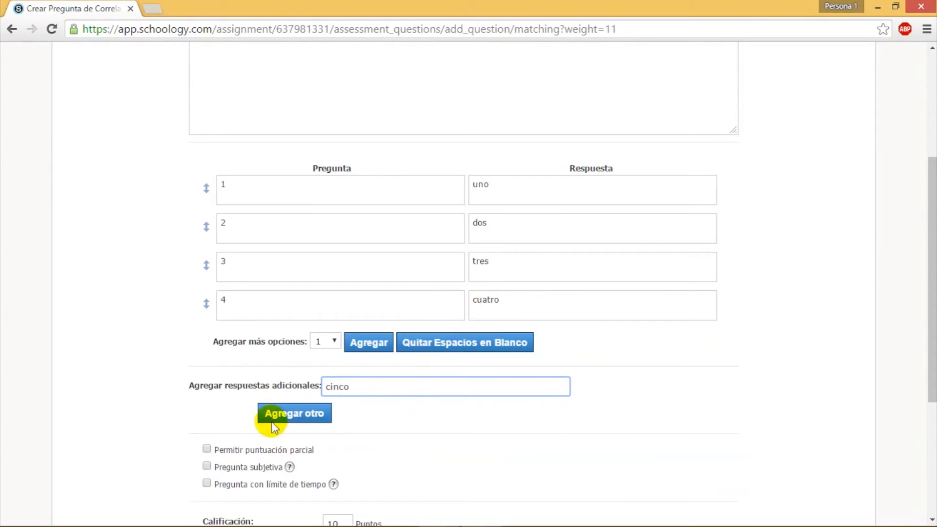
pyautogui.click(315, 415)
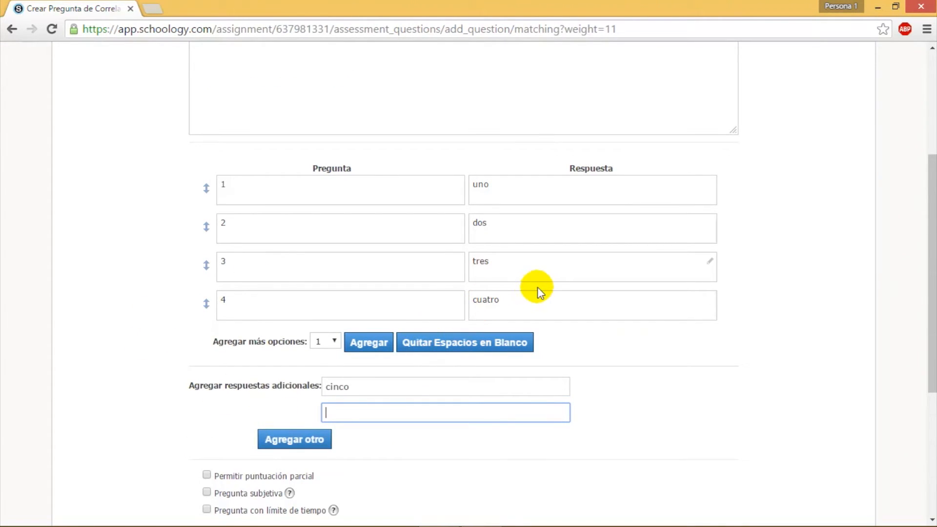
pyautogui.scroll(-1, 538, 288)
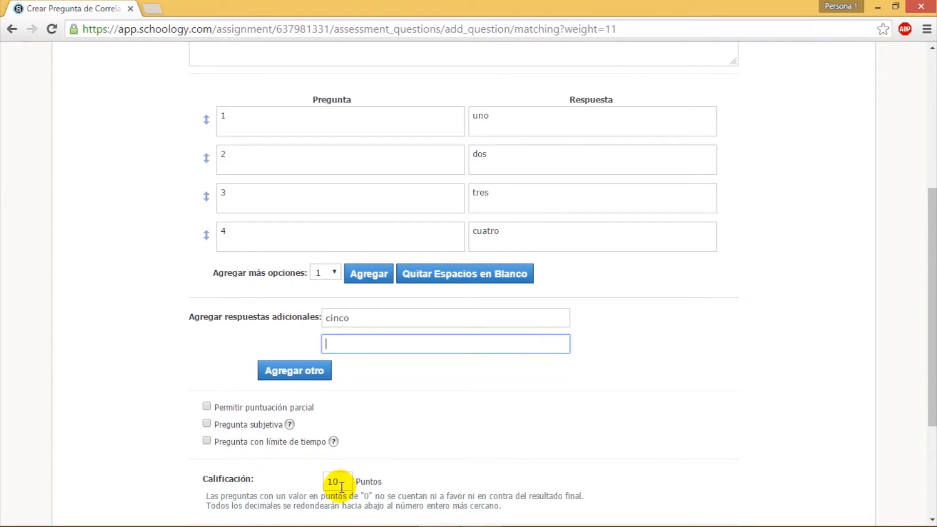
pyautogui.scroll(-4, 322, 464)
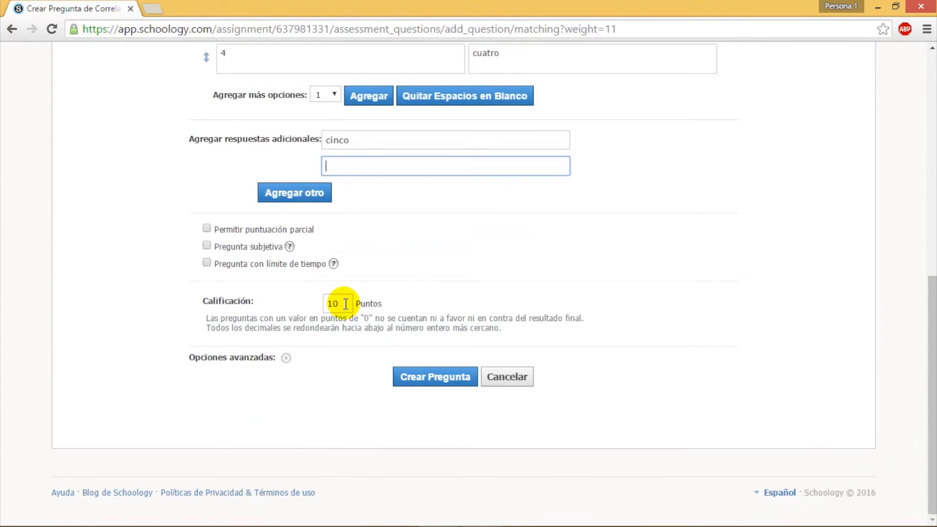
pyautogui.click(445, 380)
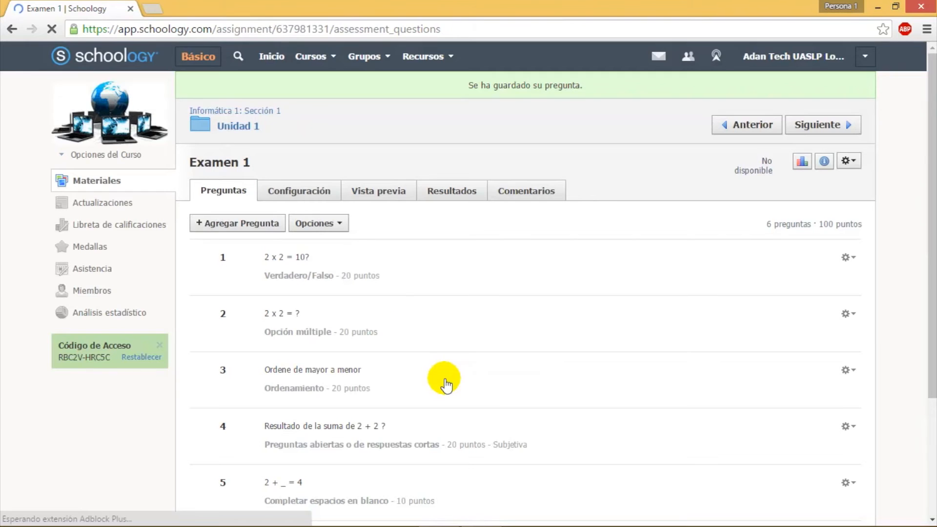
# Preview Examen 1 and try the matching question, answering d, a, c and b for numbers 1 to 4.
pyautogui.click(382, 191)
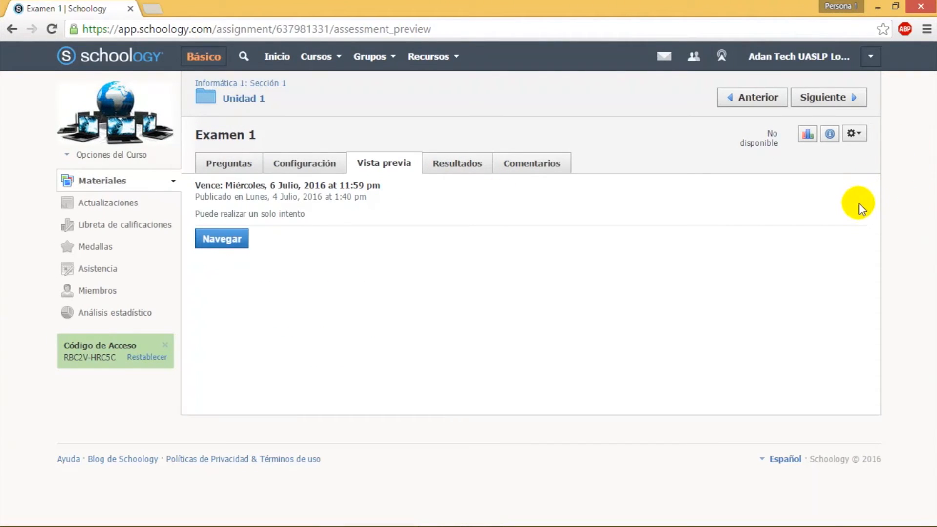
pyautogui.click(221, 239)
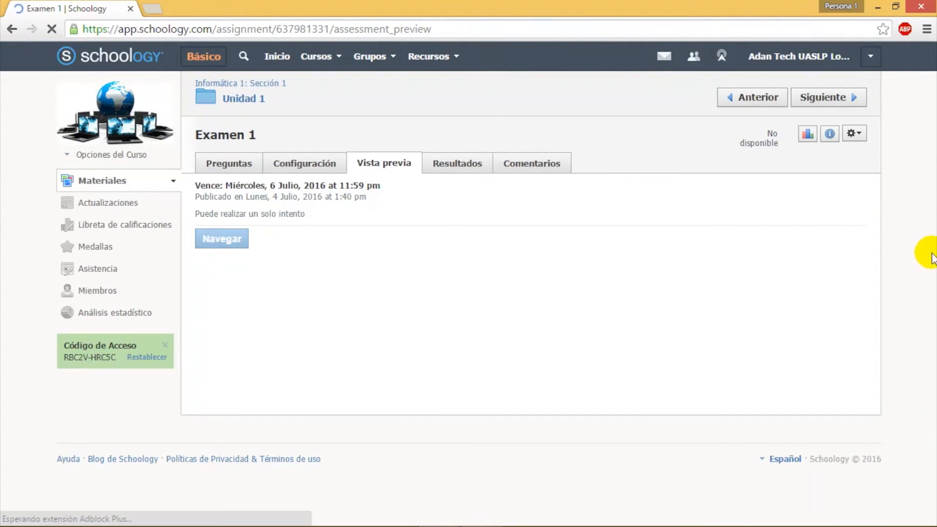
pyautogui.moveTo(932, 174); pyautogui.dragTo(932, 434)
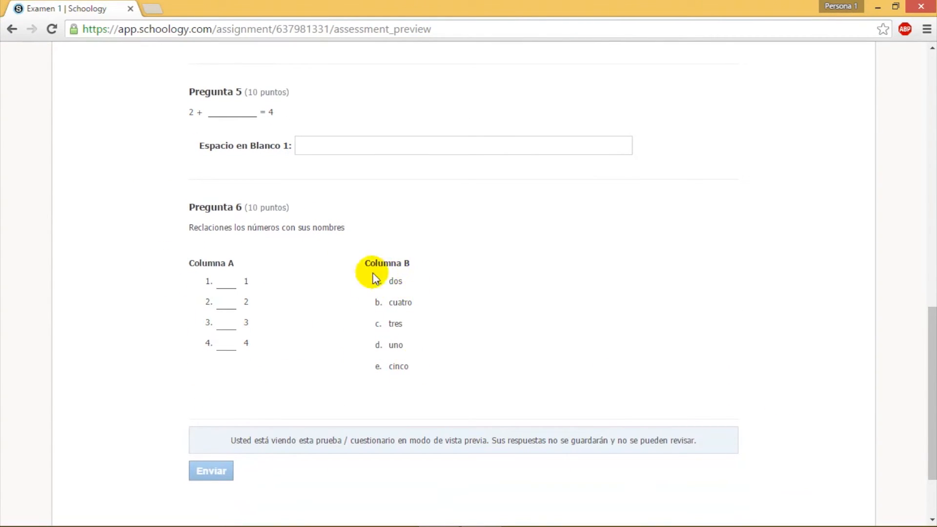
pyautogui.click(226, 282)
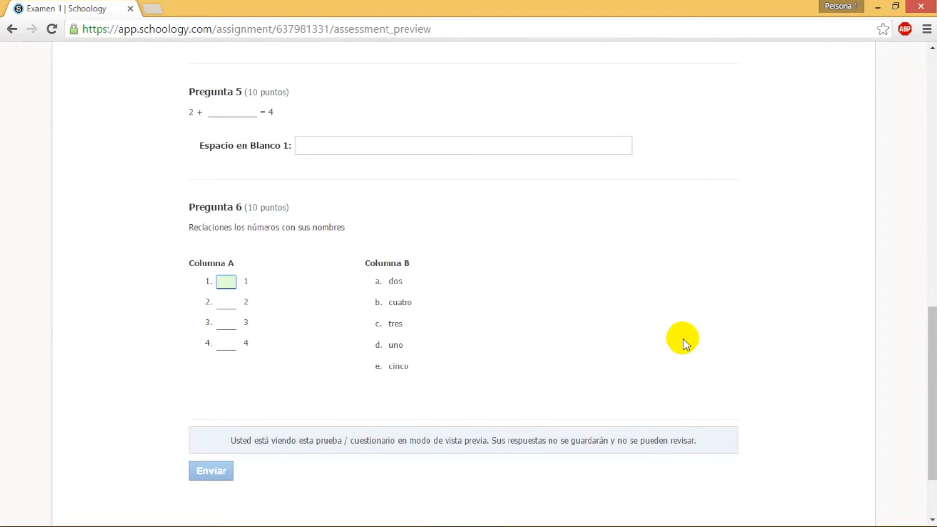
pyautogui.write('d')
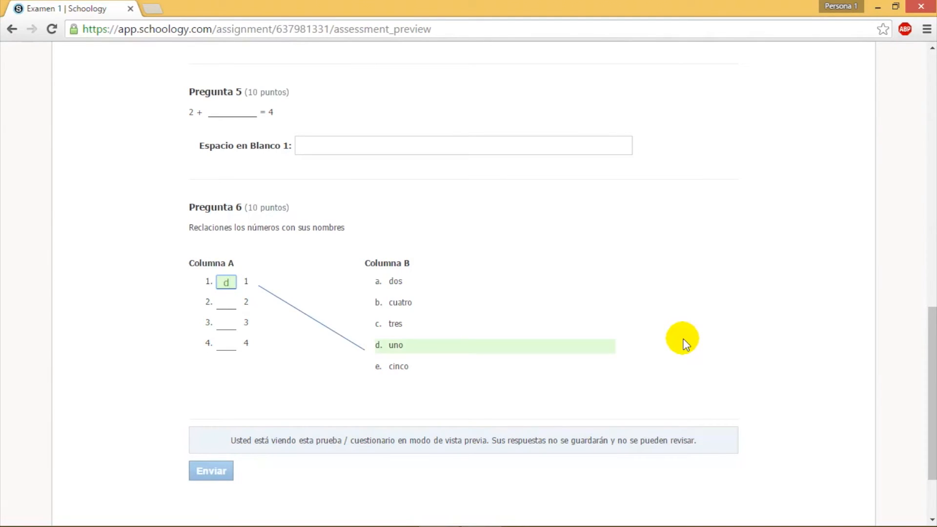
pyautogui.press('Tab')
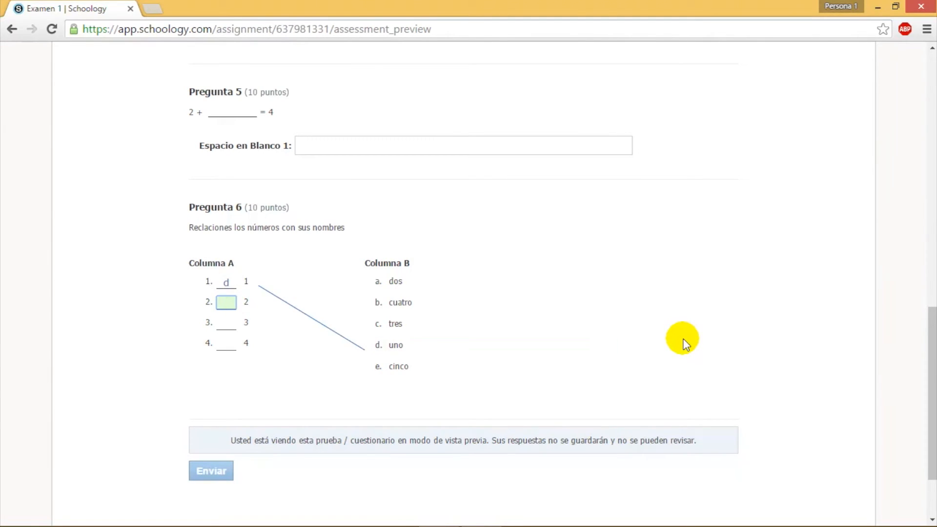
pyautogui.write('a')
pyautogui.press('Tab')
pyautogui.write('c')
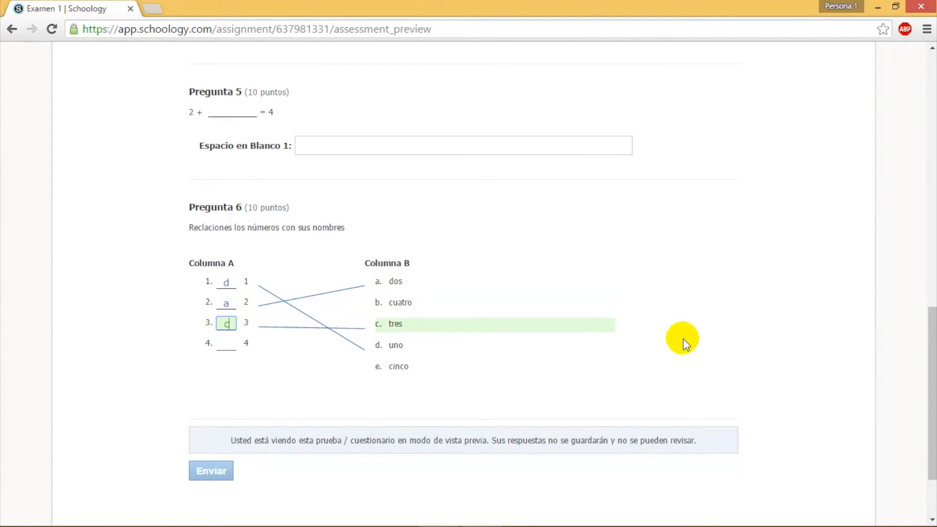
pyautogui.press('Tab')
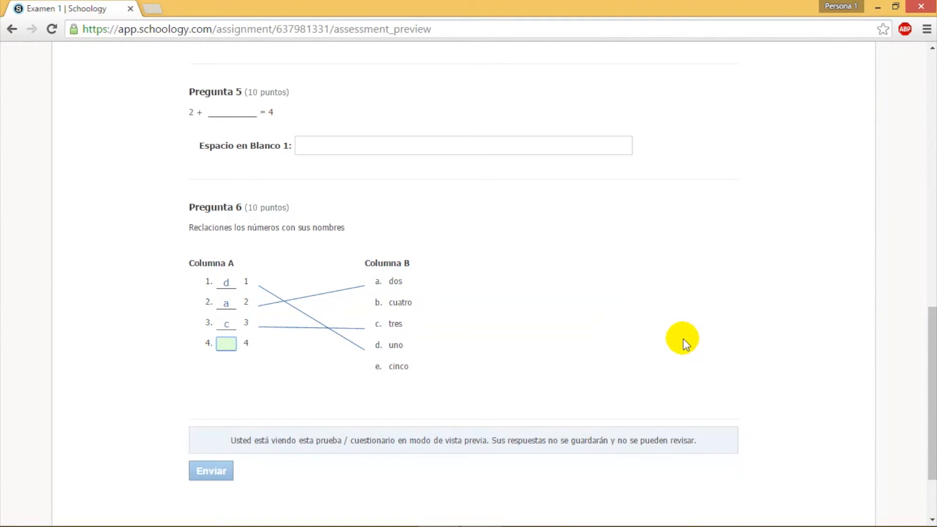
pyautogui.write('b')
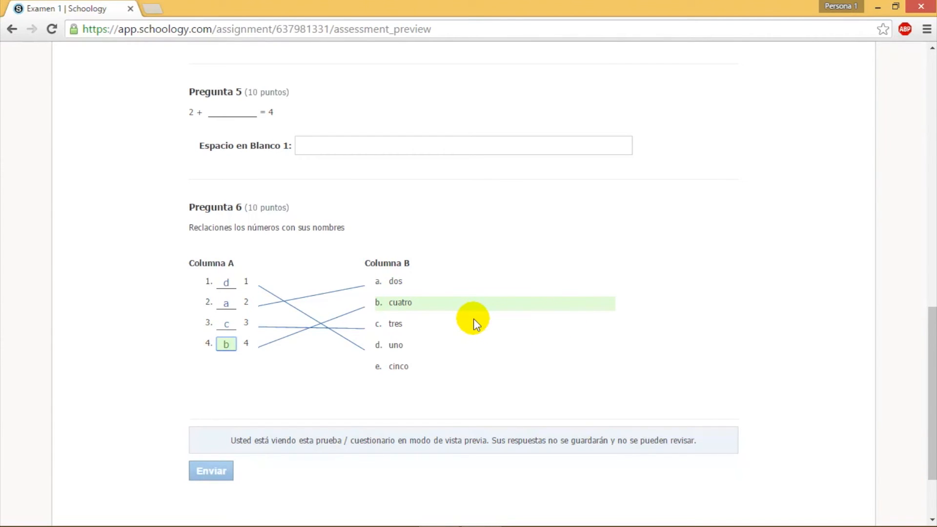
# Leave the preview without saving the answers and review the question types that can be added to Examen 1.
pyautogui.scroll(-3, 474, 318)
pyautogui.scroll(15, 474, 318)
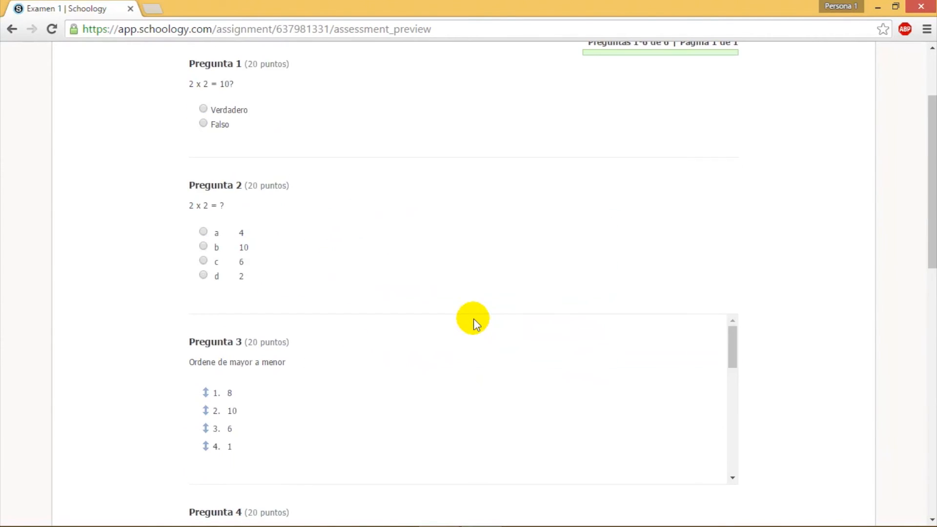
pyautogui.scroll(3, 367, 203)
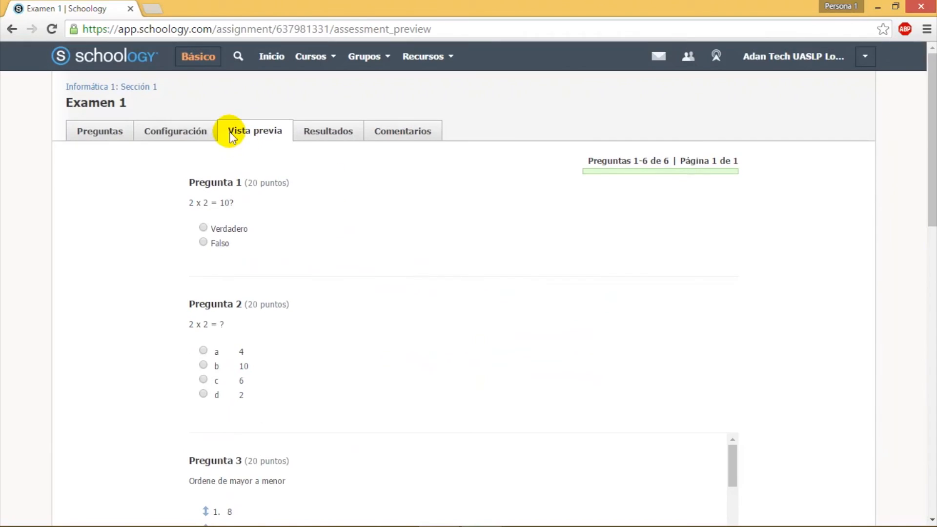
pyautogui.click(100, 137)
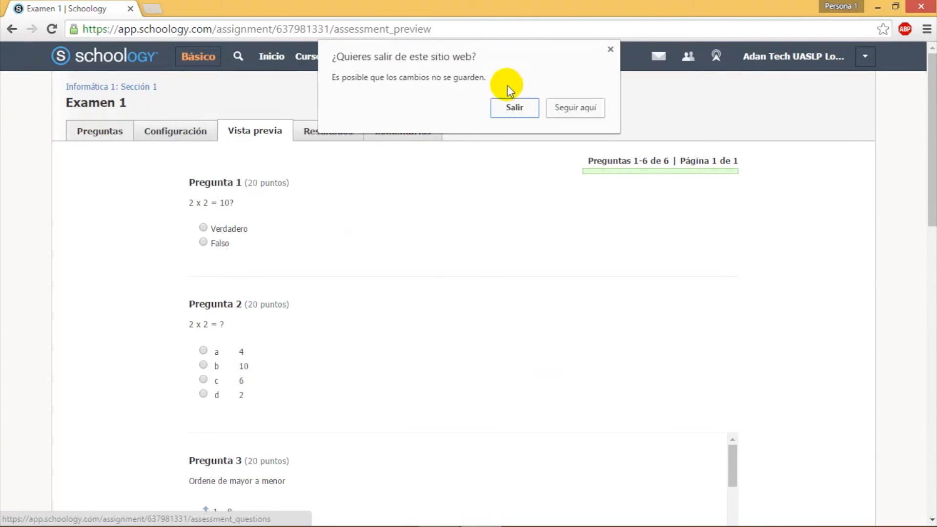
pyautogui.click(514, 107)
pyautogui.click(239, 195)
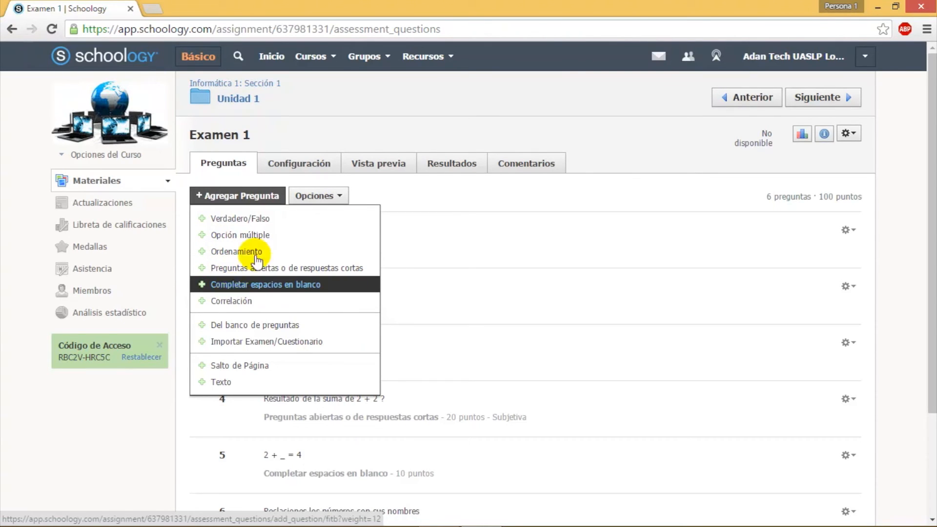
pyautogui.click(467, 196)
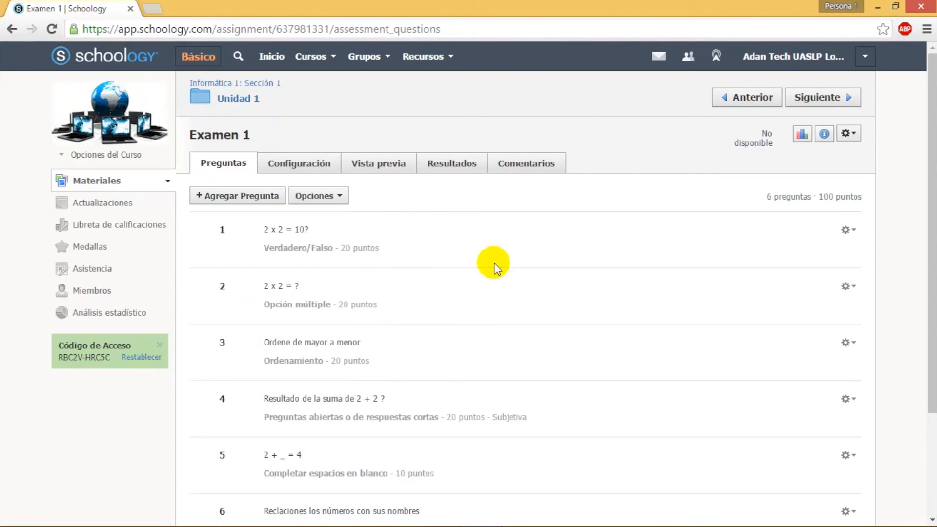